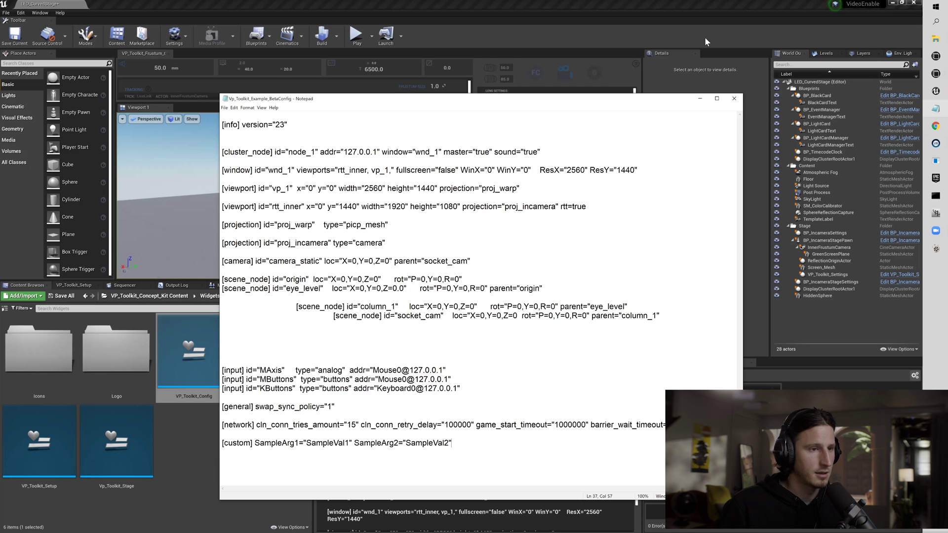
{"action": "left_click", "coordinate": [226, 154]}
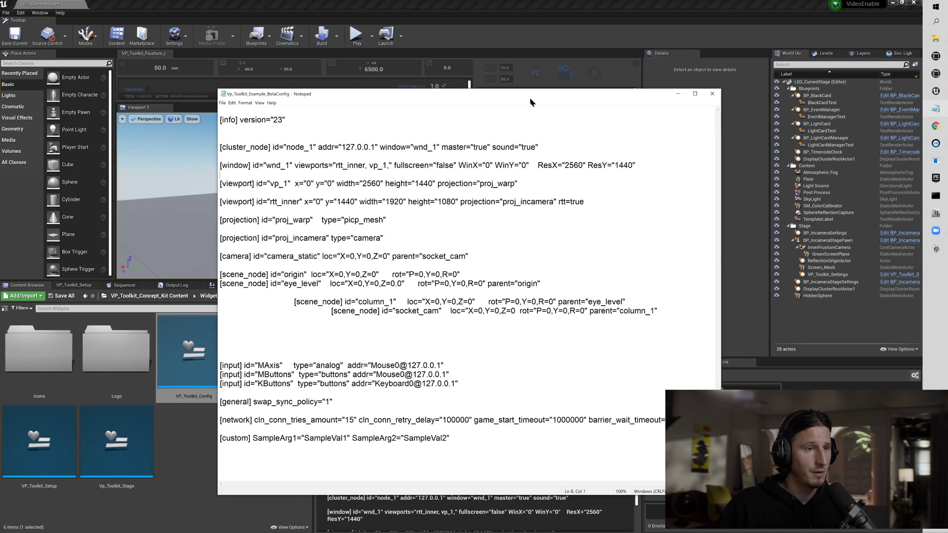
{"action": "left_click_drag", "start_coordinate": [531, 103], "coordinate": [537, 103]}
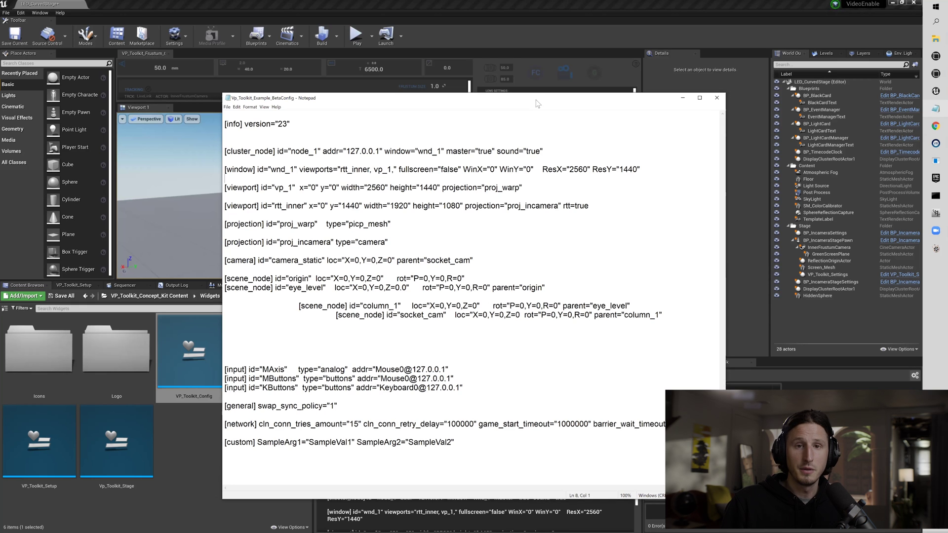
{"action": "left_click_drag", "start_coordinate": [531, 101], "coordinate": [533, 111]}
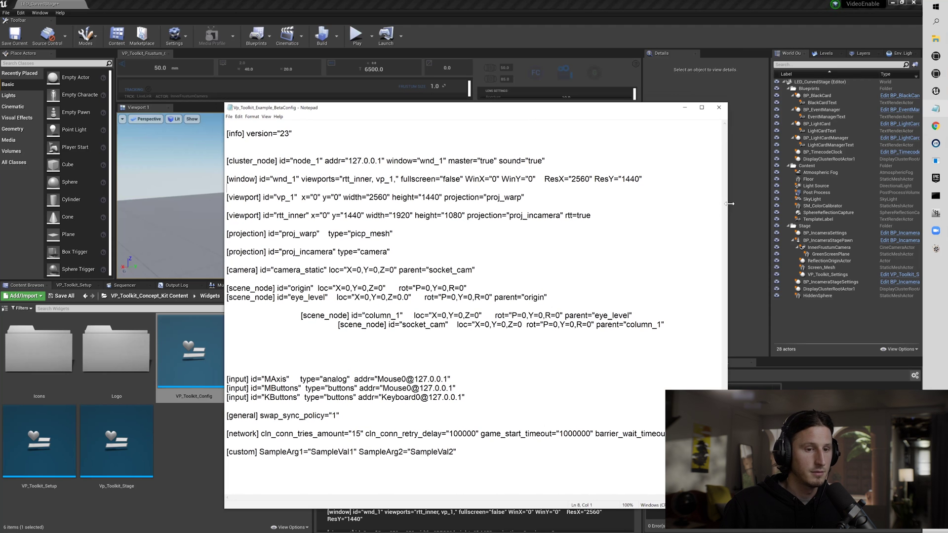
{"action": "left_click_drag", "start_coordinate": [730, 203], "coordinate": [732, 204]}
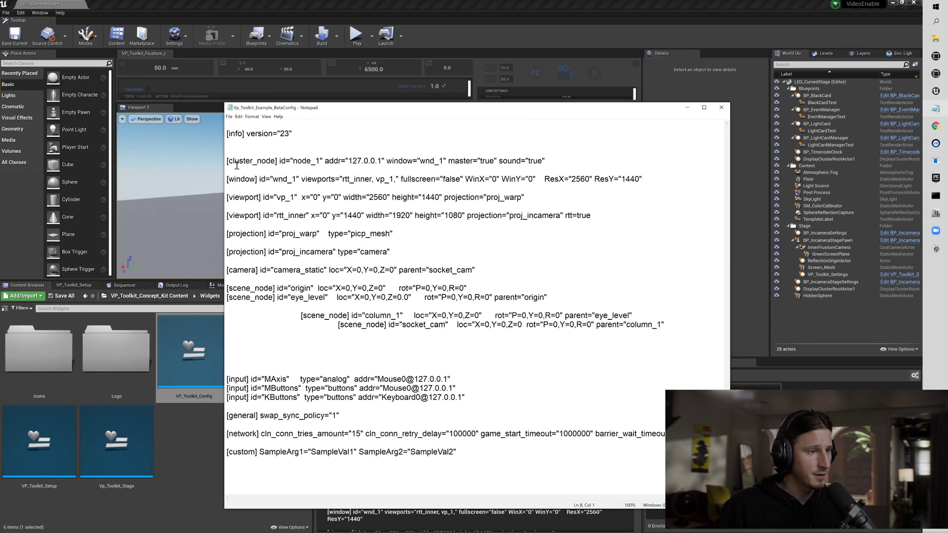
Step: Examine the [cluster_node] line of the config file, covering its id, address, window, master and sound parameters
{"action": "left_click_drag", "start_coordinate": [229, 165], "coordinate": [508, 172]}
{"action": "left_click", "coordinate": [480, 173]}
{"action": "left_click_drag", "start_coordinate": [576, 159], "coordinate": [215, 167]}
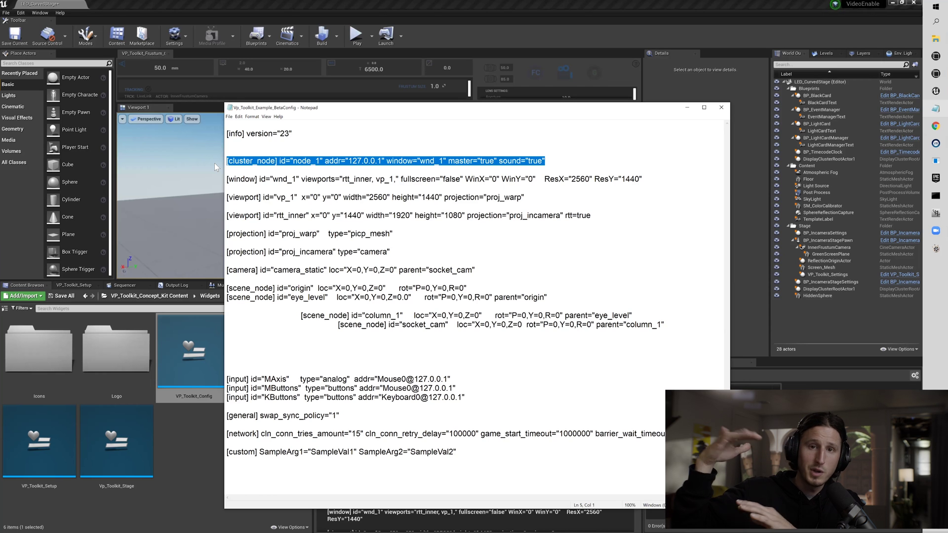
{"action": "left_click_drag", "start_coordinate": [556, 166], "coordinate": [222, 162]}
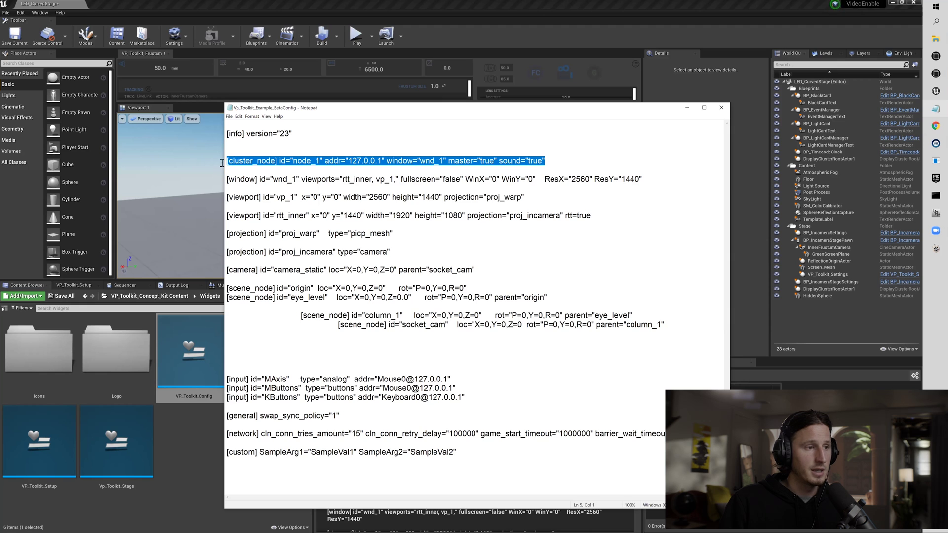
{"action": "left_click", "coordinate": [372, 187]}
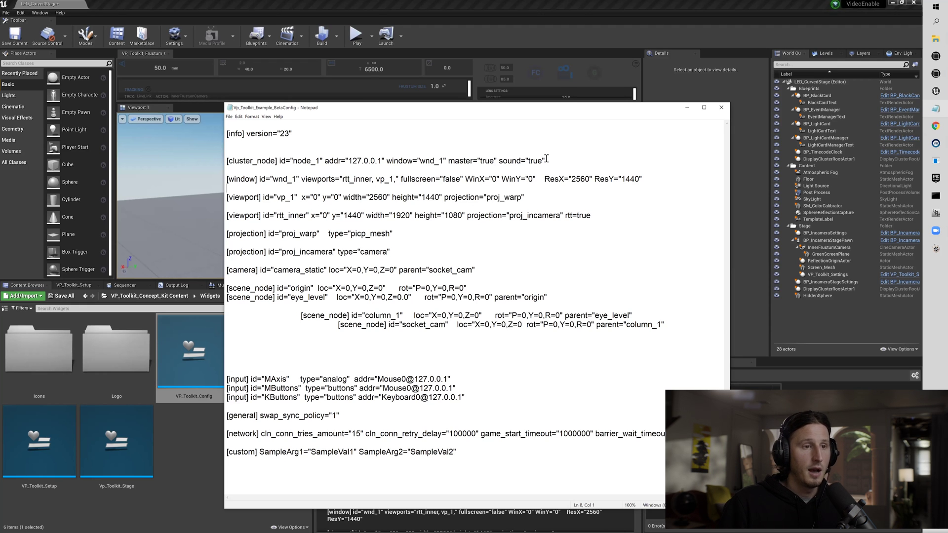
{"action": "mouse_move", "coordinate": [547, 159]}
{"action": "left_mouse_down"}
{"action": "mouse_move", "coordinate": [226, 161]}
{"action": "mouse_move", "coordinate": [560, 159]}
{"action": "left_mouse_up"}
{"action": "left_click", "coordinate": [231, 161]}
{"action": "left_click", "coordinate": [560, 159]}
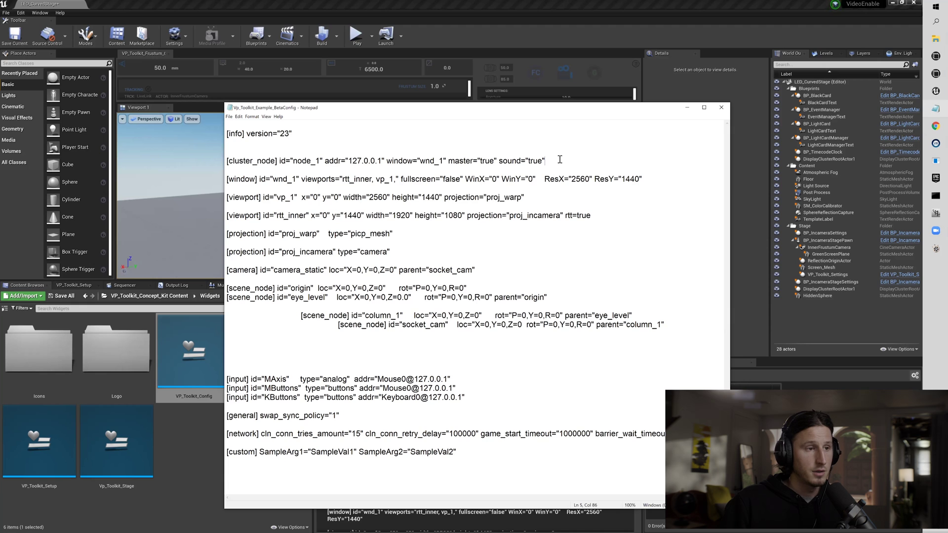
{"action": "left_click_drag", "start_coordinate": [227, 161], "coordinate": [559, 161]}
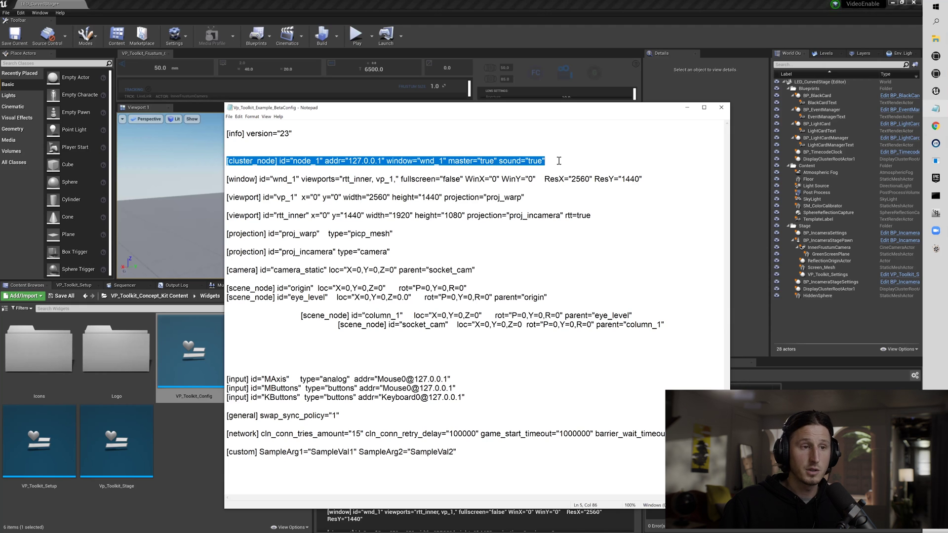
{"action": "left_click", "coordinate": [559, 162]}
{"action": "left_click_drag", "start_coordinate": [314, 161], "coordinate": [227, 162]}
{"action": "left_click", "coordinate": [567, 161]}
{"action": "left_click", "coordinate": [314, 172]}
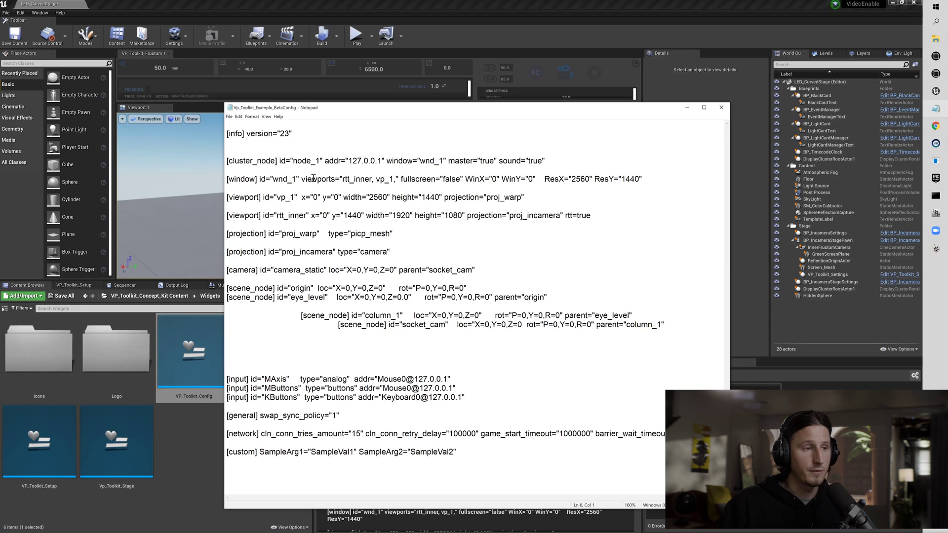
Step: Examine the [window] line and how the cluster node's window parameter points to it
{"action": "left_click_drag", "start_coordinate": [227, 179], "coordinate": [647, 180]}
{"action": "left_click", "coordinate": [643, 179]}
{"action": "left_click_drag", "start_coordinate": [260, 162], "coordinate": [444, 161]}
{"action": "left_click", "coordinate": [425, 169]}
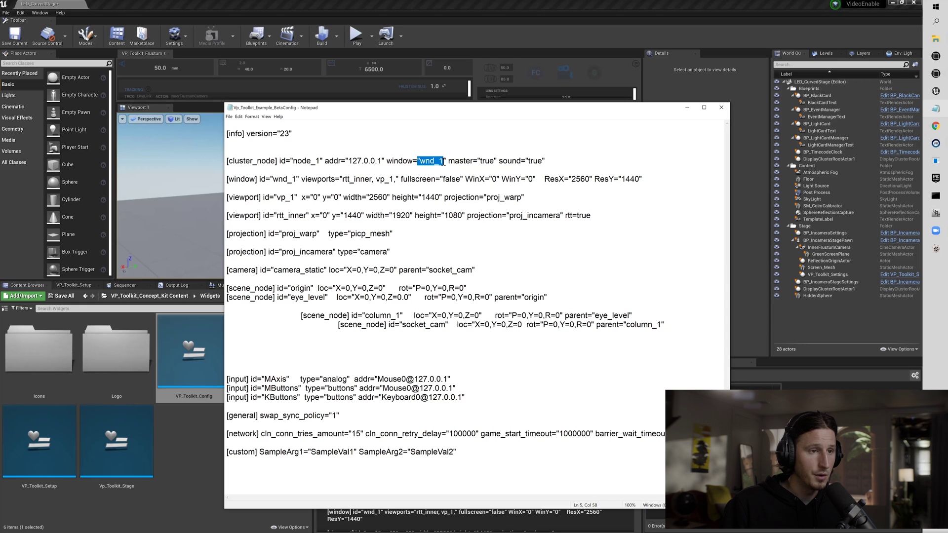
{"action": "left_click", "coordinate": [446, 161]}
{"action": "left_click_drag", "start_coordinate": [228, 179], "coordinate": [658, 182]}
{"action": "left_click", "coordinate": [658, 182]}
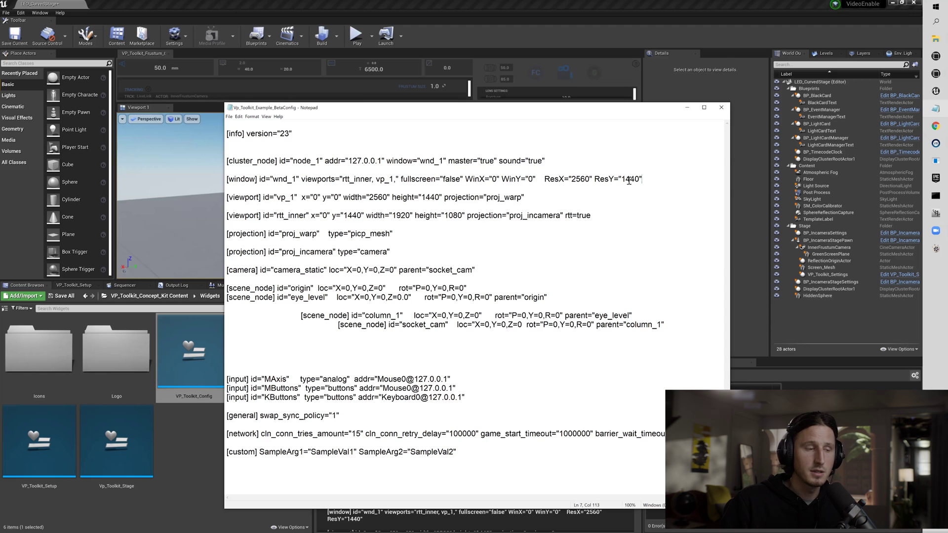
{"action": "key", "text": "Up"}
{"action": "left_click_drag", "start_coordinate": [648, 180], "coordinate": [228, 181]}
{"action": "key", "text": "Up"}
{"action": "key", "text": "shift+Up"}
{"action": "key", "text": "shift+Down"}
{"action": "key", "text": "shift+Up"}
{"action": "key", "text": "shift+Down"}
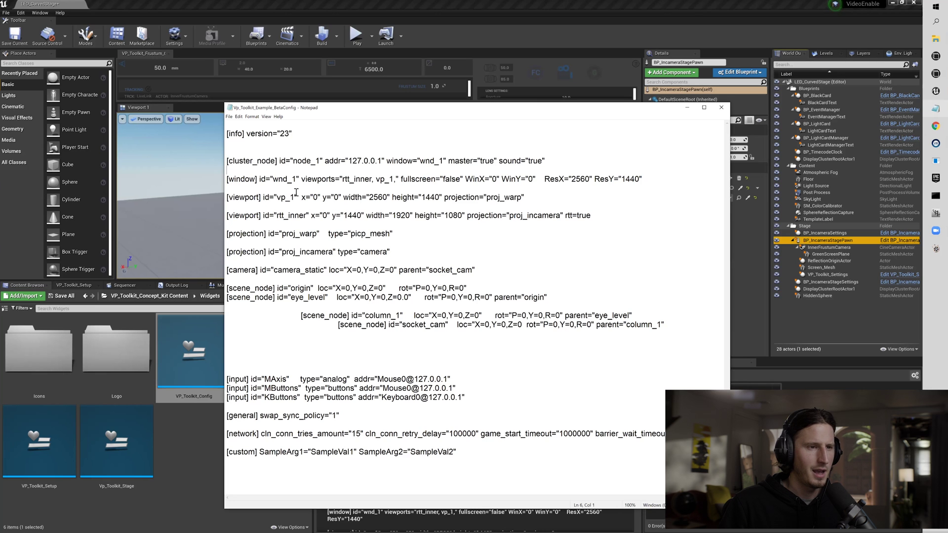
Step: Compare the window's id wnd_1 with the window value referenced in the [cluster_node] line
{"action": "left_click_drag", "start_coordinate": [275, 180], "coordinate": [296, 181]}
{"action": "left_click", "coordinate": [284, 191]}
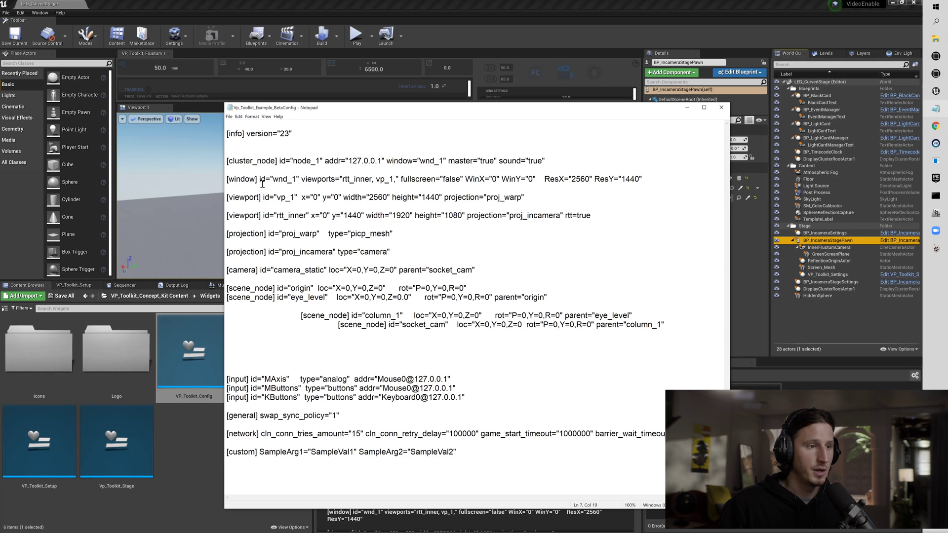
{"action": "mouse_move", "coordinate": [443, 161]}
{"action": "left_mouse_down"}
{"action": "mouse_move", "coordinate": [421, 161]}
{"action": "mouse_move", "coordinate": [446, 161]}
{"action": "left_mouse_up"}
{"action": "left_click", "coordinate": [402, 162]}
{"action": "left_click", "coordinate": [449, 161]}
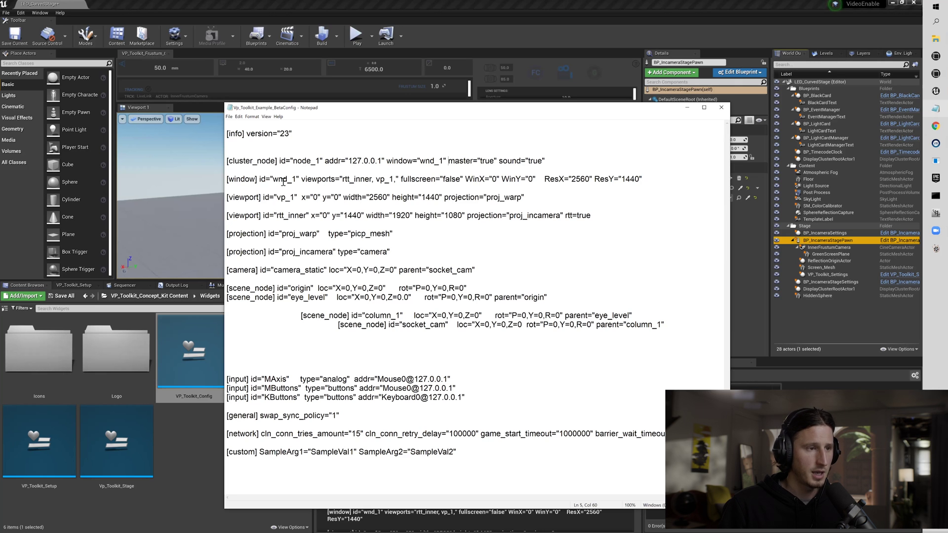
{"action": "left_click_drag", "start_coordinate": [273, 179], "coordinate": [298, 180]}
{"action": "left_click", "coordinate": [297, 179]}
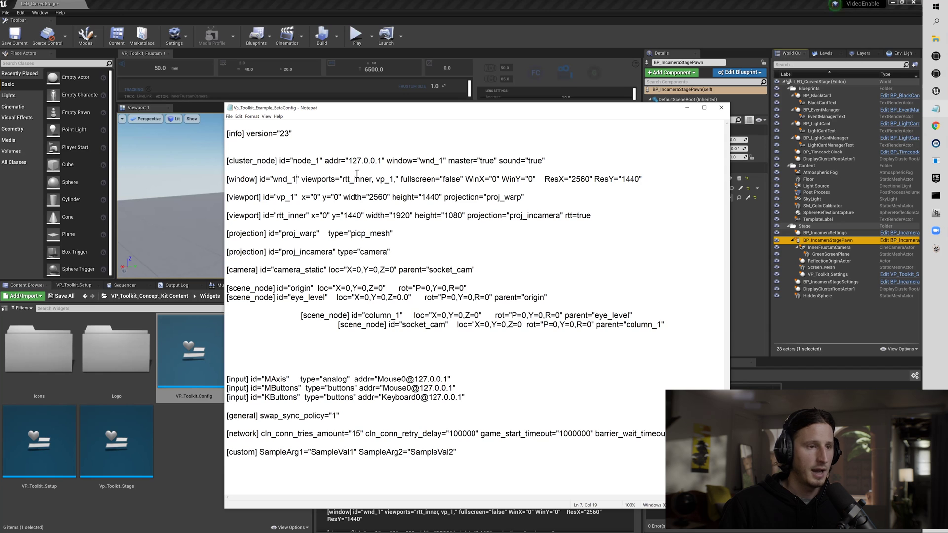
Step: Examine the window's viewports entries rtt_inner and vp_1 against the [viewport] lines that define them
{"action": "left_click_drag", "start_coordinate": [311, 180], "coordinate": [396, 181]}
{"action": "left_click", "coordinate": [375, 180]}
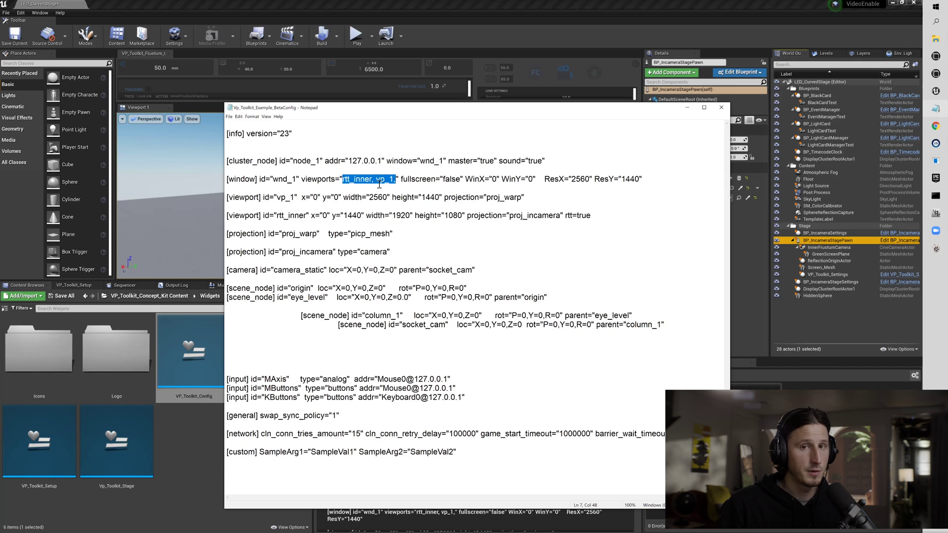
{"action": "left_click", "coordinate": [377, 181]}
{"action": "left_click_drag", "start_coordinate": [353, 180], "coordinate": [379, 183]}
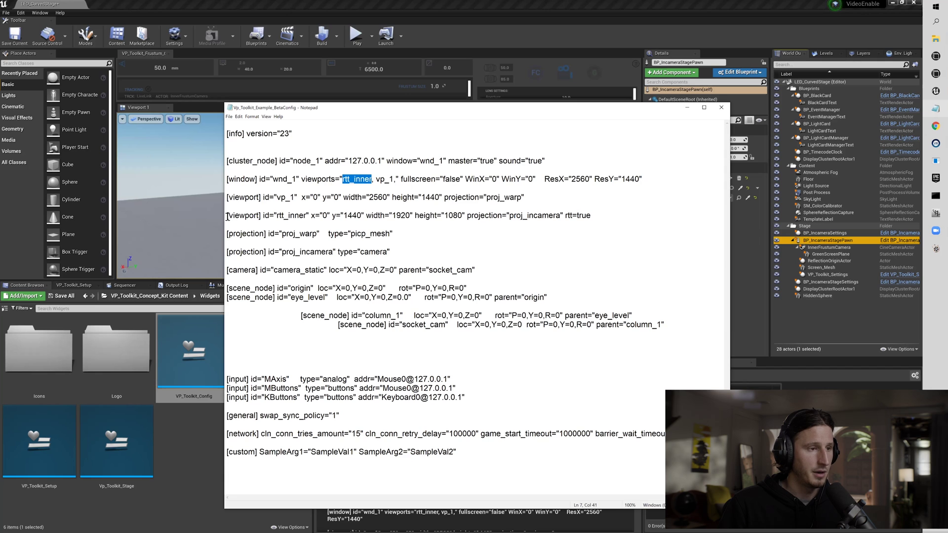
{"action": "left_click_drag", "start_coordinate": [226, 216], "coordinate": [595, 216]}
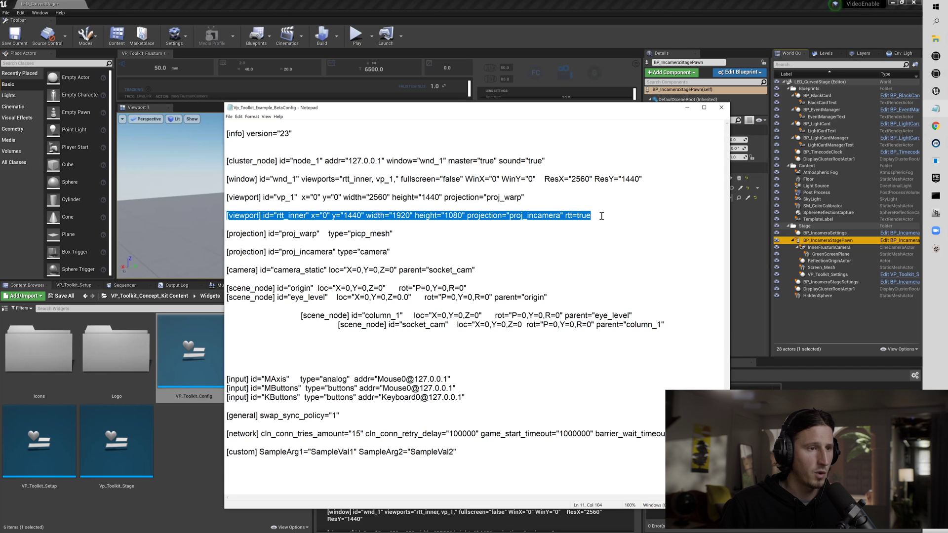
{"action": "left_click_drag", "start_coordinate": [372, 182], "coordinate": [394, 182]}
{"action": "left_click", "coordinate": [394, 181]}
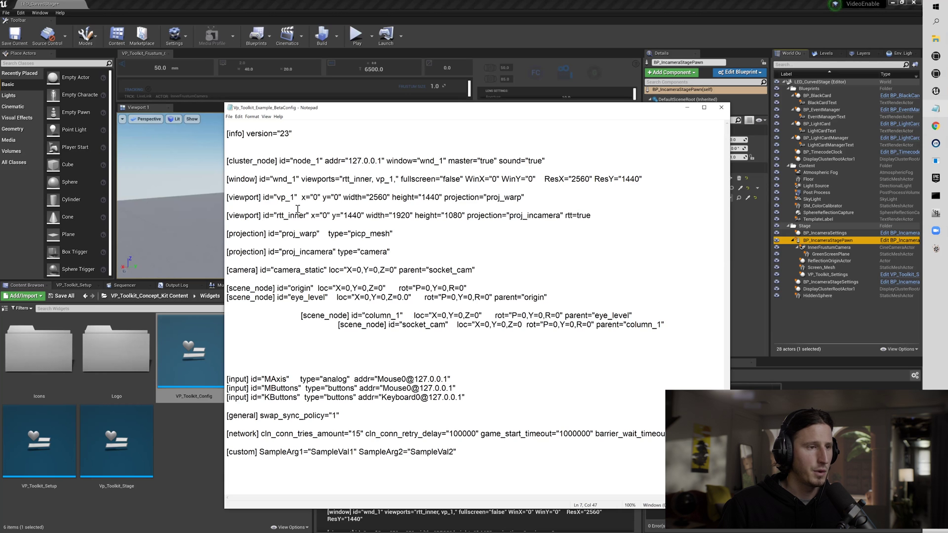
{"action": "left_click_drag", "start_coordinate": [227, 198], "coordinate": [569, 203]}
{"action": "left_click", "coordinate": [539, 199]}
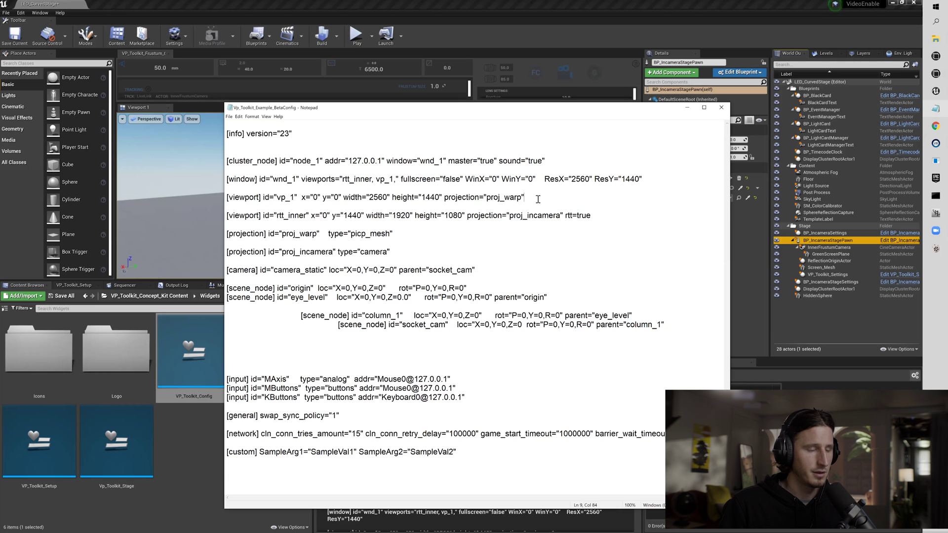
{"action": "left_click_drag", "start_coordinate": [456, 197], "coordinate": [235, 195], "text": "shift"}
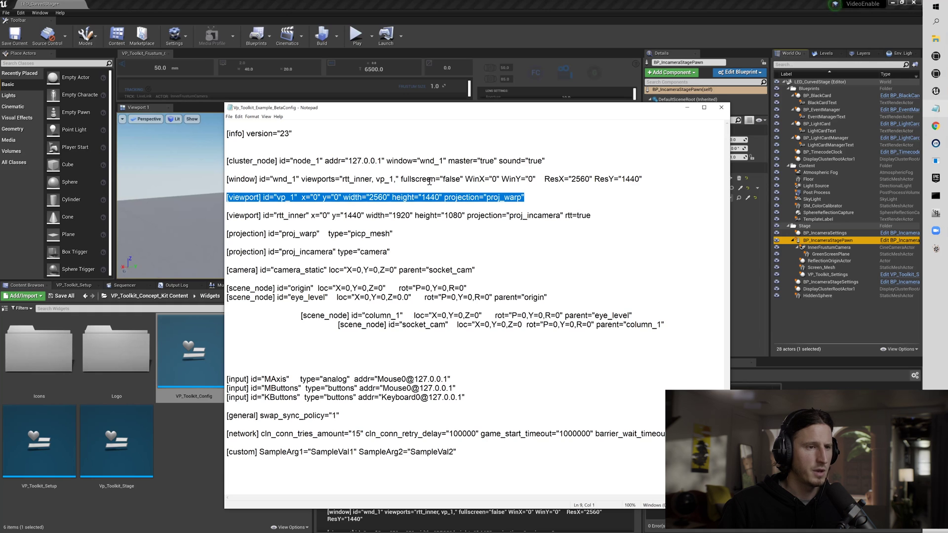
{"action": "left_click", "coordinate": [388, 180]}
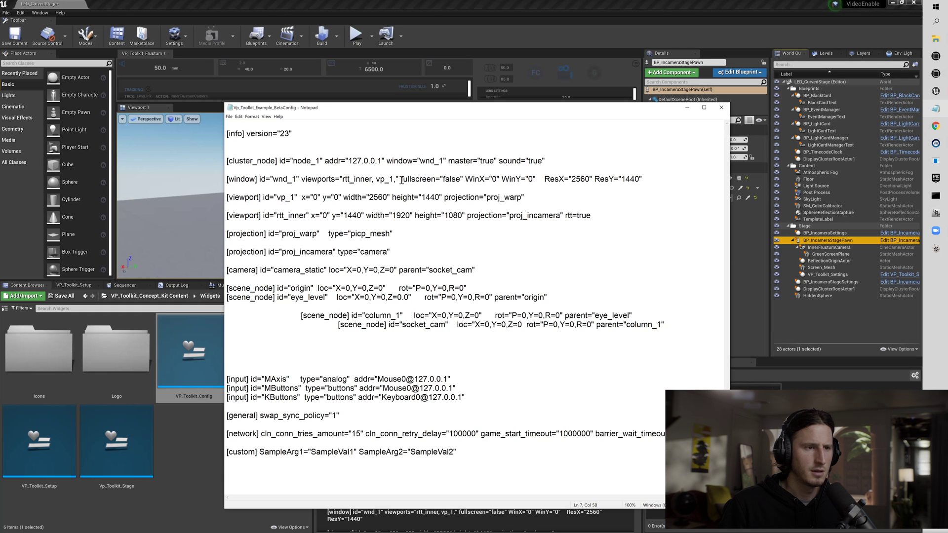
Step: Examine the fullscreen parameter and its value in the [window] line
{"action": "left_click_drag", "start_coordinate": [401, 180], "coordinate": [466, 180]}
{"action": "left_click", "coordinate": [445, 180]}
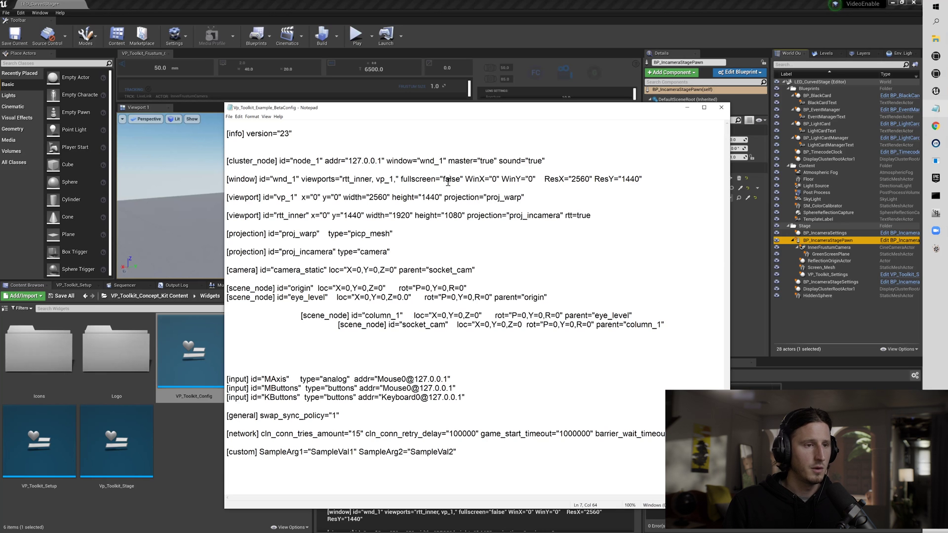
{"action": "double_click", "coordinate": [445, 180]}
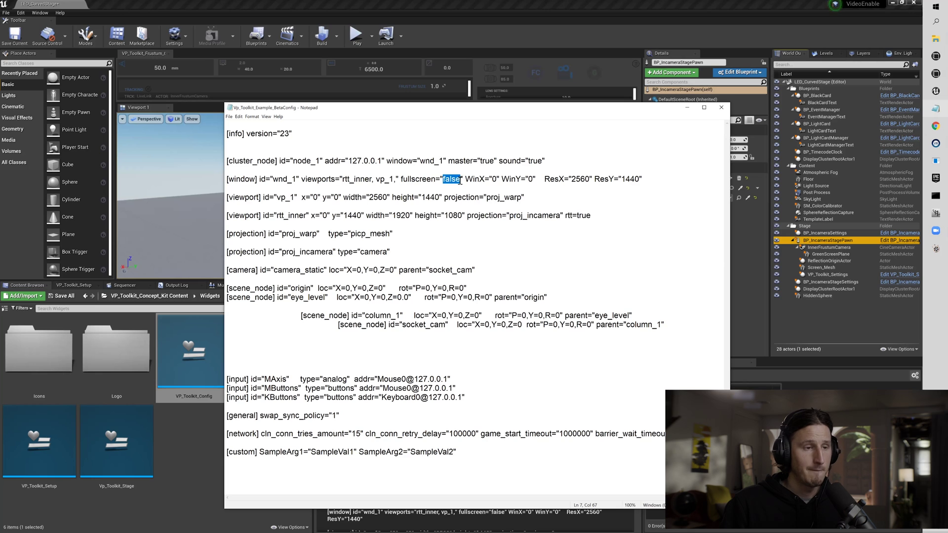
{"action": "left_click", "coordinate": [460, 180]}
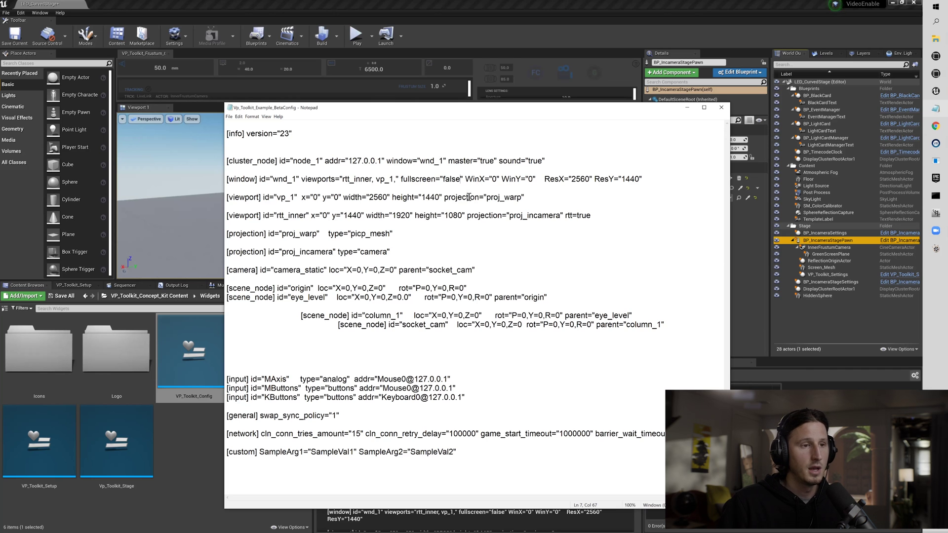
{"action": "left_click_drag", "start_coordinate": [460, 179], "coordinate": [443, 179]}
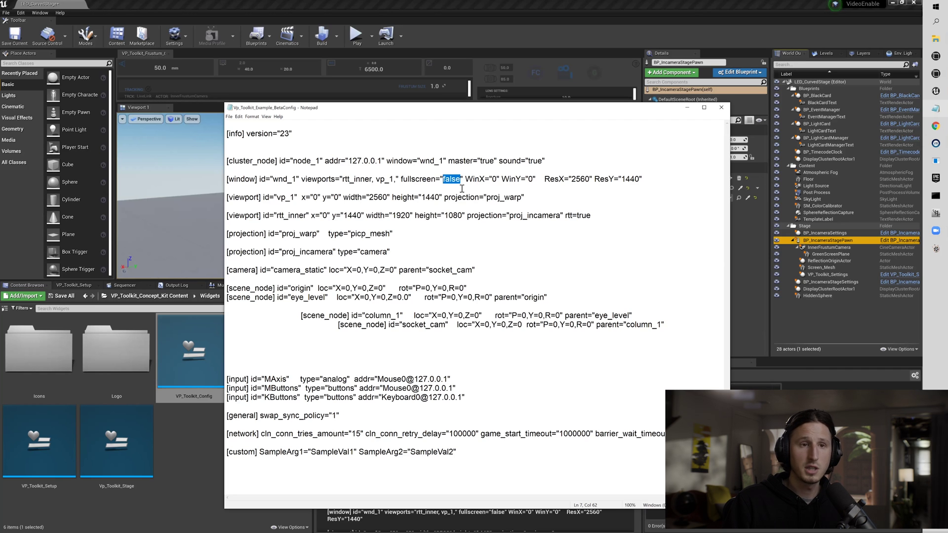
Step: Compare the window's WinX and WinY position values with the monitor arrangement in Windows display settings, keeping the display diagram visible above the config
{"action": "double_click", "coordinate": [494, 179]}
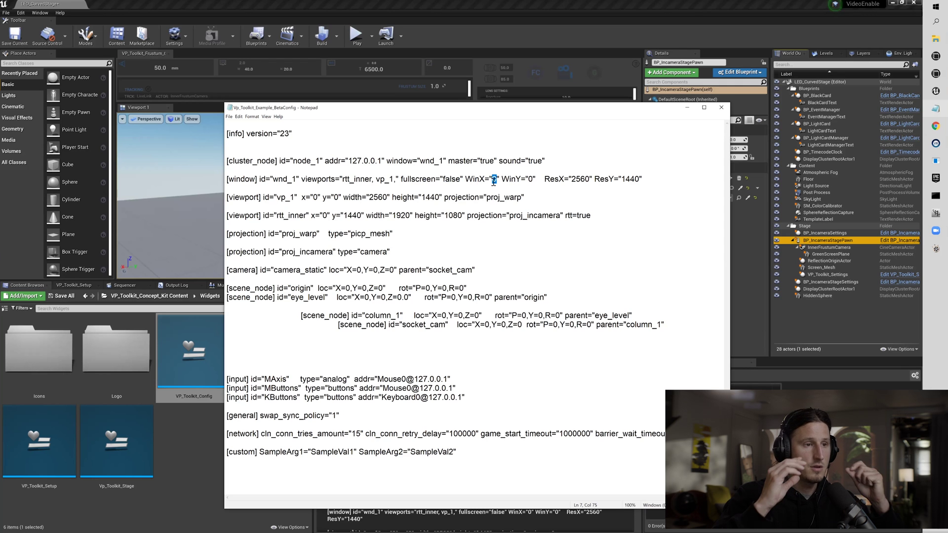
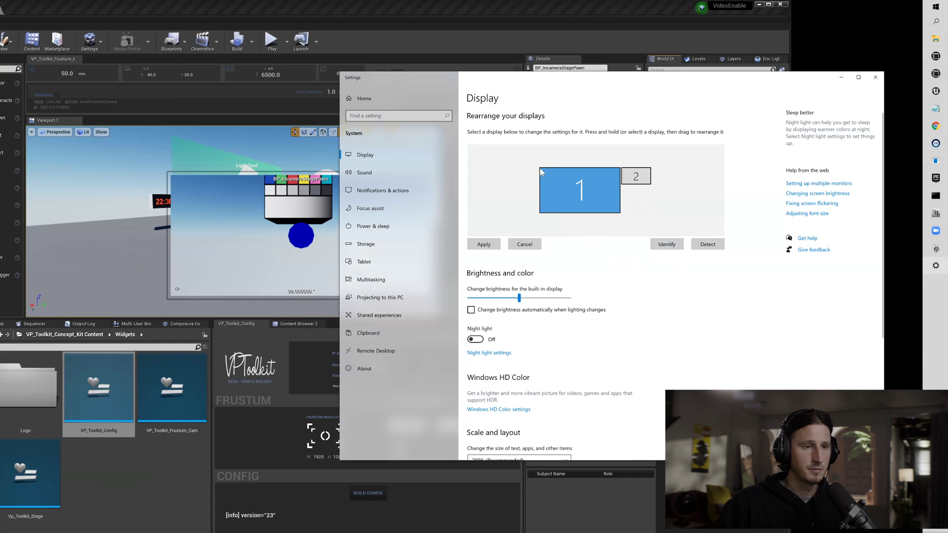
{"action": "left_click", "coordinate": [582, 168]}
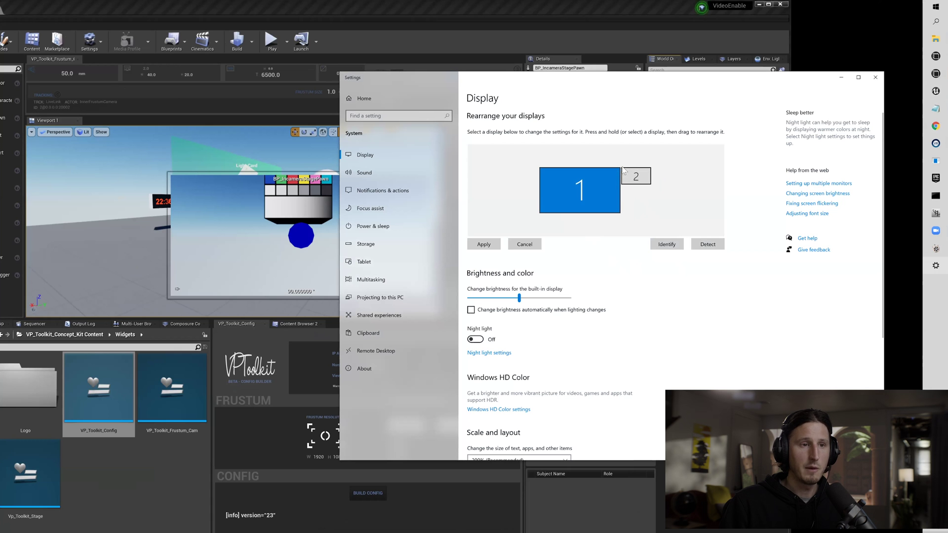
{"action": "left_click", "coordinate": [936, 109]}
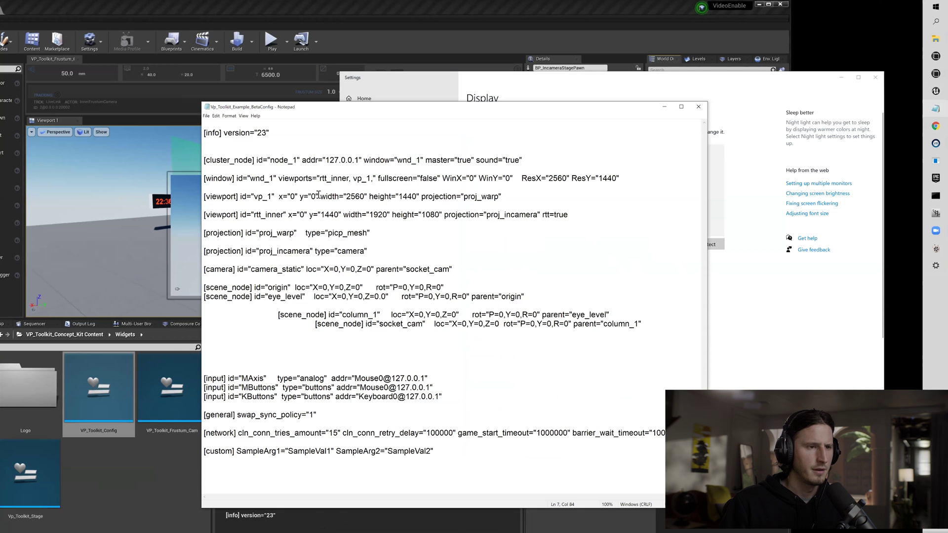
{"action": "left_click_drag", "start_coordinate": [326, 179], "coordinate": [512, 182]}
{"action": "left_click", "coordinate": [468, 179]}
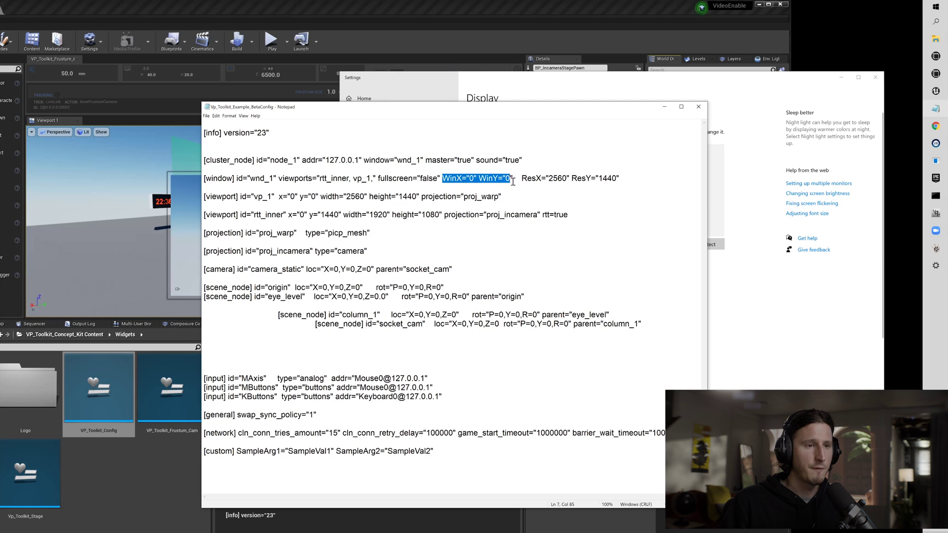
{"action": "left_click_drag", "start_coordinate": [532, 108], "coordinate": [617, 228]}
{"action": "left_click_drag", "start_coordinate": [290, 299], "coordinate": [723, 299]}
{"action": "left_click", "coordinate": [723, 298]}
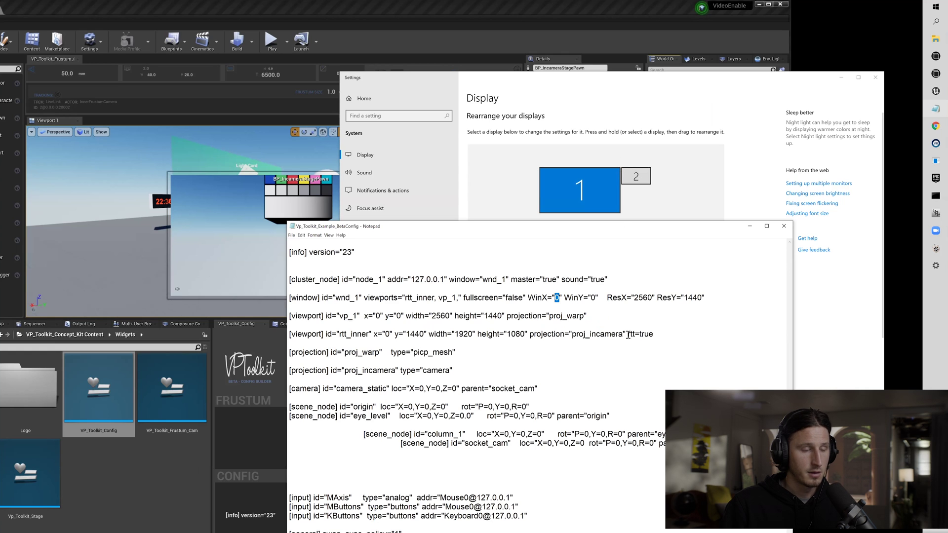
Step: Examine the ResX and ResY resolution values in the [window] line
{"action": "left_click", "coordinate": [615, 321]}
{"action": "left_click_drag", "start_coordinate": [606, 299], "coordinate": [716, 298]}
{"action": "left_click", "coordinate": [716, 298]}
{"action": "left_click_drag", "start_coordinate": [635, 298], "coordinate": [655, 298]}
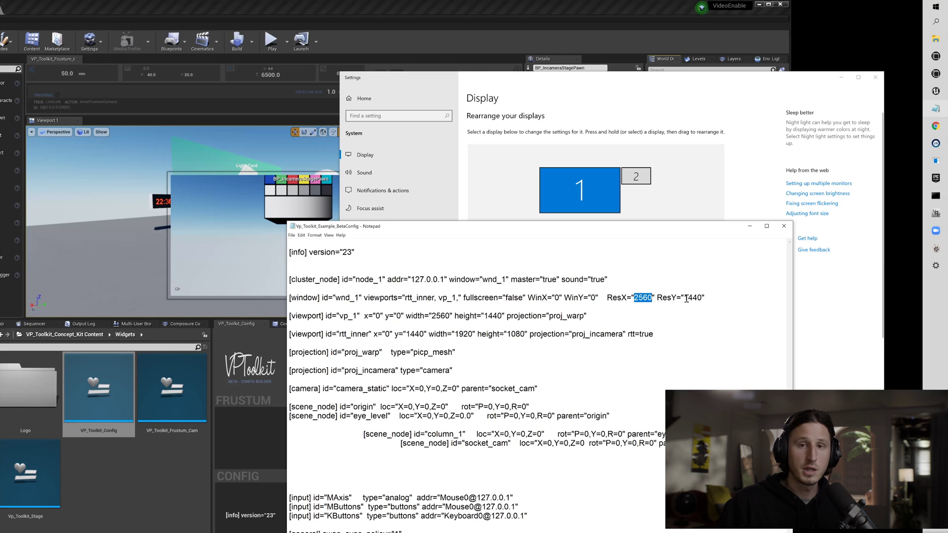
{"action": "left_click", "coordinate": [630, 305]}
{"action": "left_click_drag", "start_coordinate": [636, 297], "coordinate": [703, 298]}
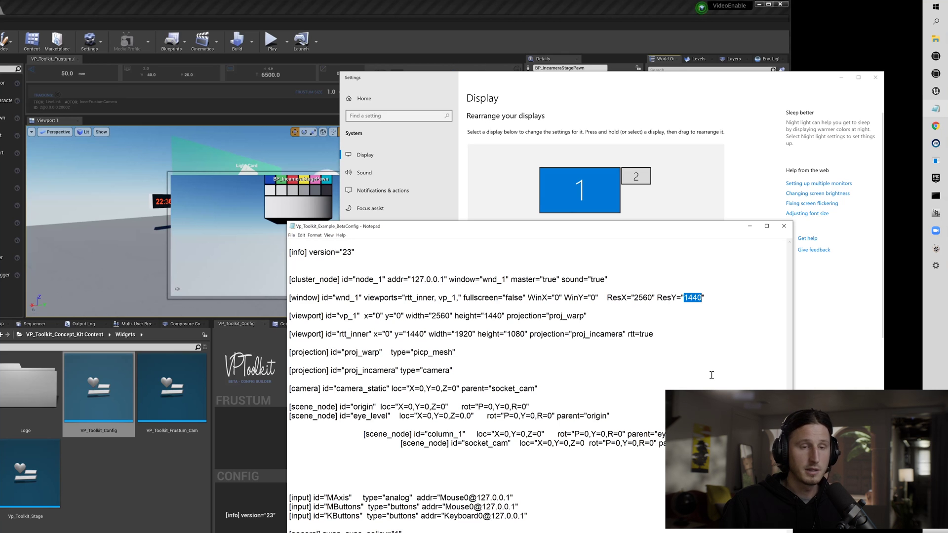
Step: Check the main monitor's resolution in Windows display settings against the ResX and ResY values in the [window] line
{"action": "right_click", "coordinate": [903, 214]}
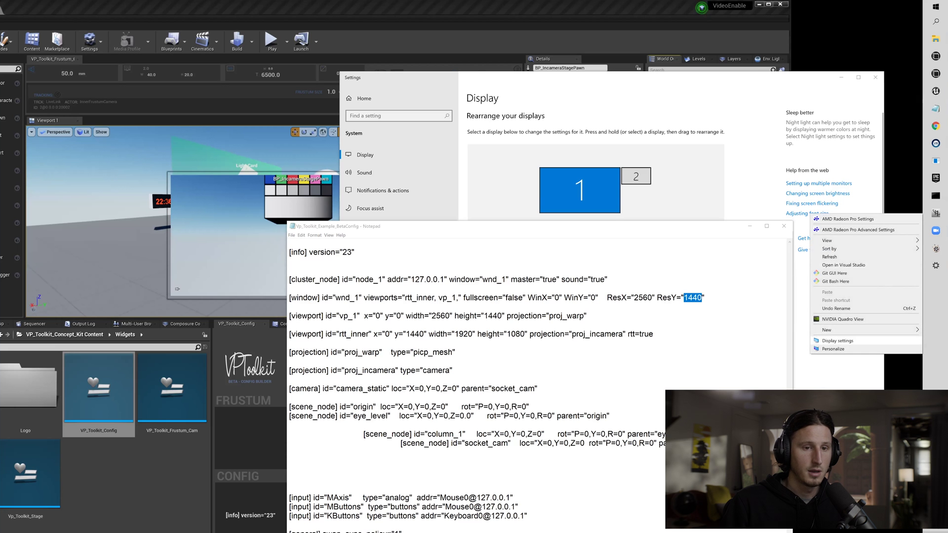
{"action": "left_click", "coordinate": [838, 340]}
{"action": "scroll", "coordinate": [534, 357], "scroll_direction": "down", "scroll_amount": 4}
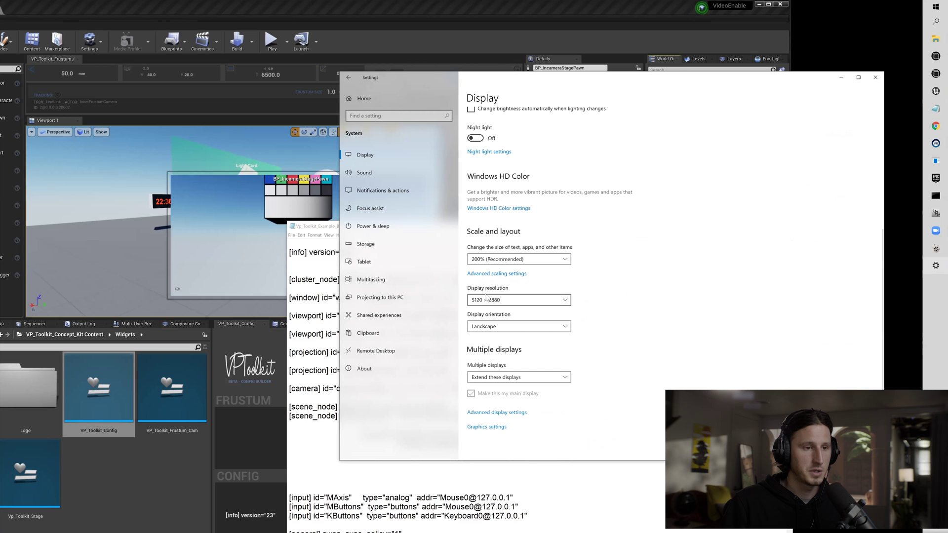
{"action": "left_click", "coordinate": [876, 77]}
{"action": "left_click", "coordinate": [689, 298]}
{"action": "double_click", "coordinate": [637, 298]}
{"action": "left_click_drag", "start_coordinate": [667, 297], "coordinate": [705, 298]}
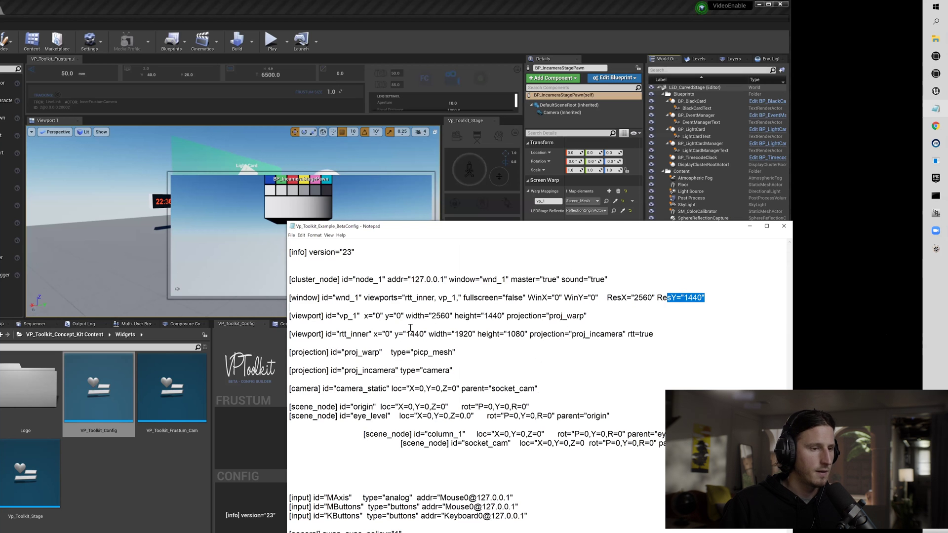
Step: Examine the vp_1 [viewport] line and match its id with the vp_1 entry in the [window] line's viewports
{"action": "left_click_drag", "start_coordinate": [290, 316], "coordinate": [597, 316]}
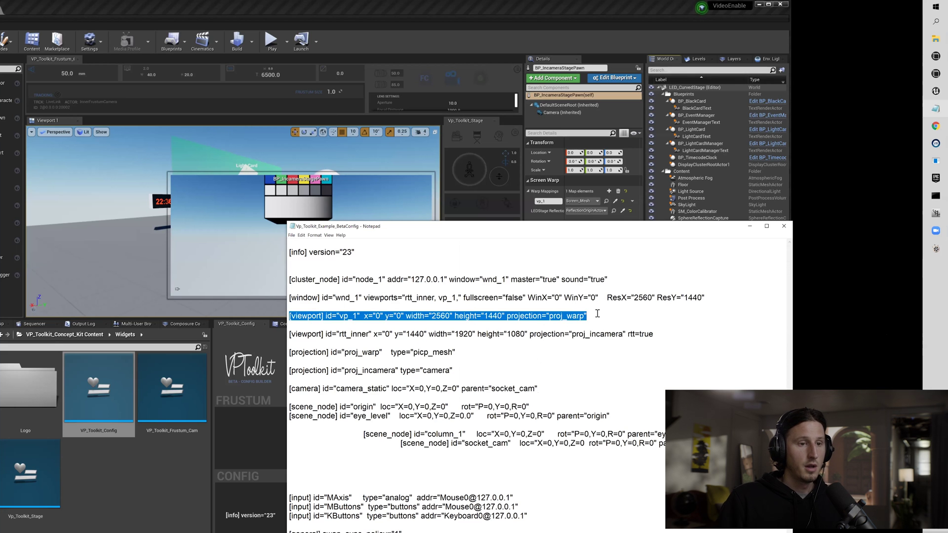
{"action": "left_click", "coordinate": [598, 314]}
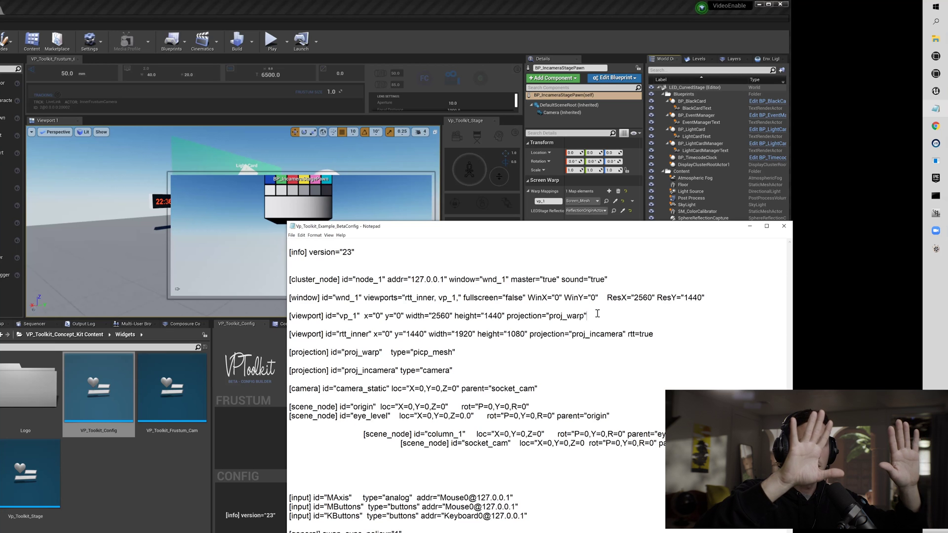
{"action": "left_click_drag", "start_coordinate": [340, 316], "coordinate": [359, 316]}
{"action": "left_click", "coordinate": [357, 316]}
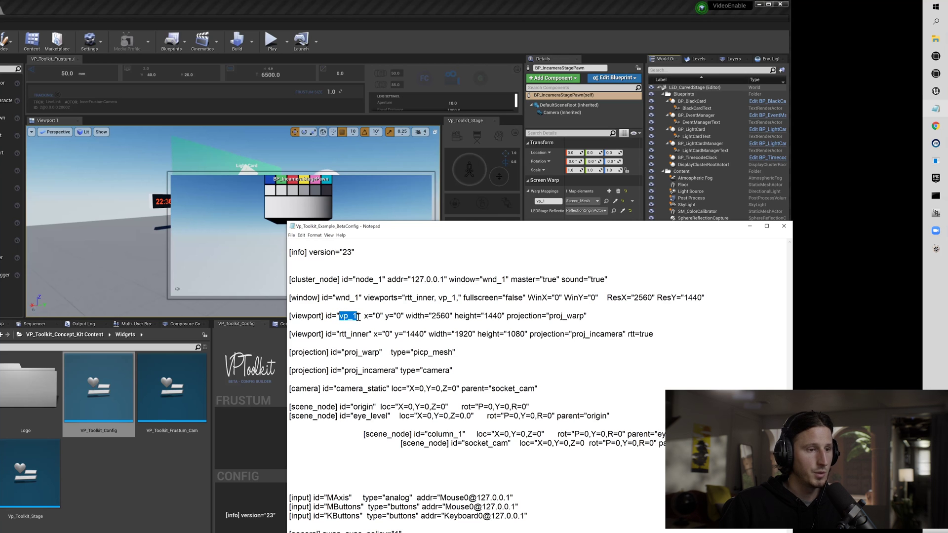
{"action": "left_click_drag", "start_coordinate": [438, 298], "coordinate": [454, 298]}
{"action": "left_click", "coordinate": [456, 298]}
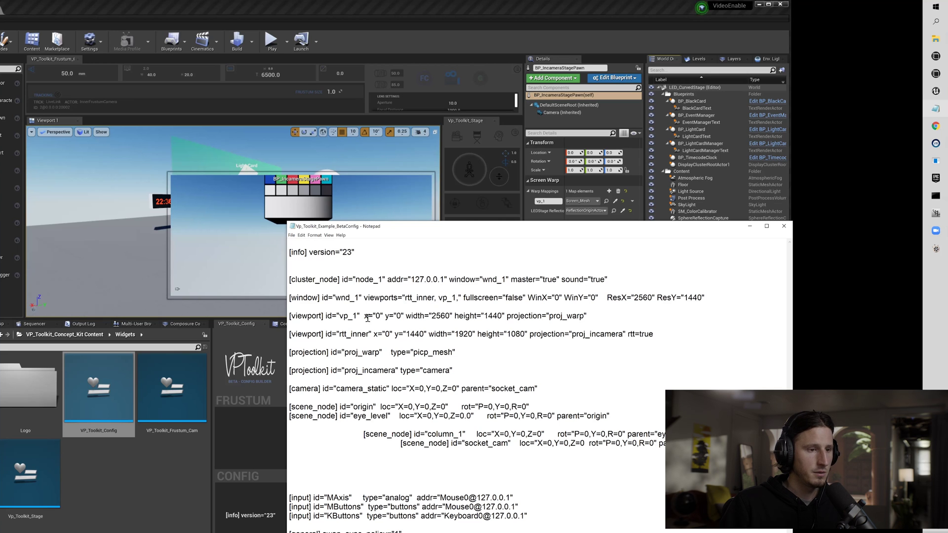
Step: Compare the x and y offsets of the vp_1 viewport with the WinX and WinY values of the window
{"action": "left_click_drag", "start_coordinate": [364, 316], "coordinate": [405, 316]}
{"action": "left_click", "coordinate": [402, 316]}
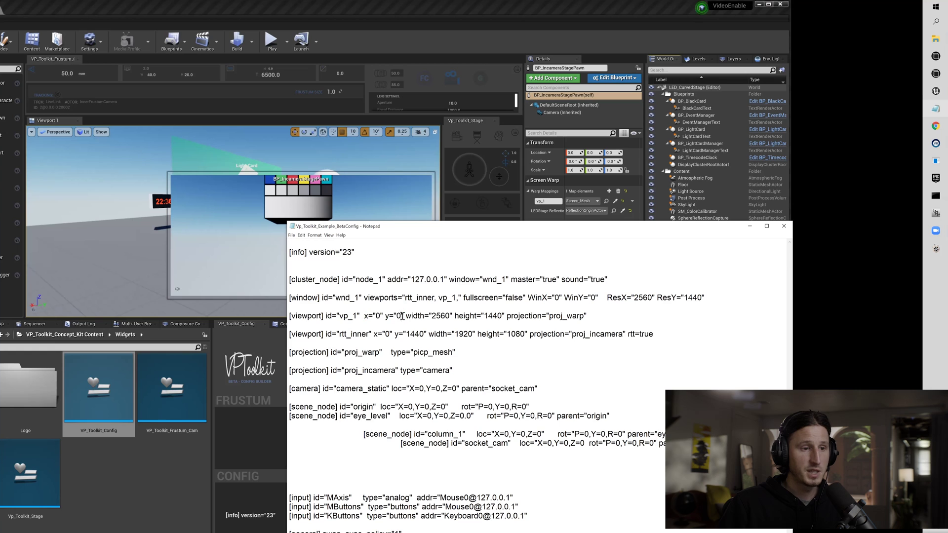
{"action": "left_click_drag", "start_coordinate": [530, 298], "coordinate": [600, 298]}
{"action": "left_click", "coordinate": [593, 297]}
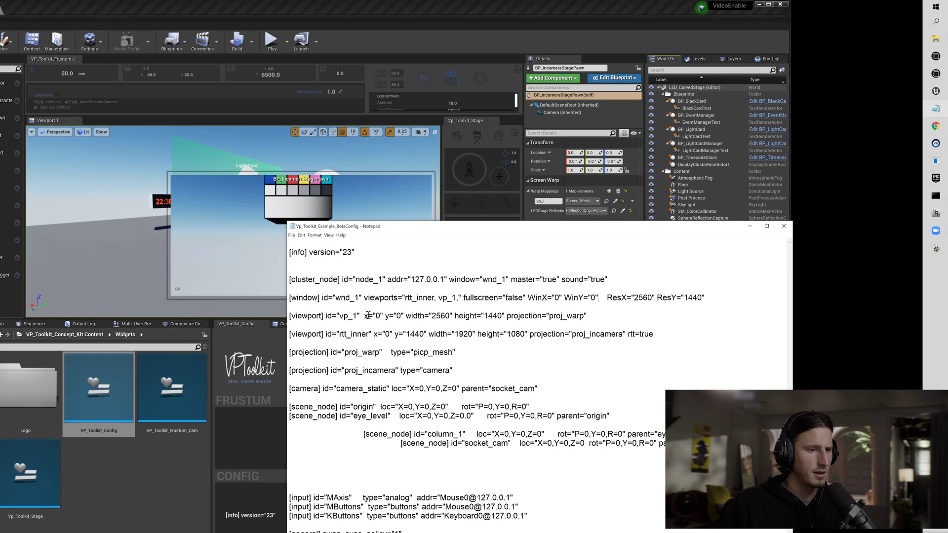
{"action": "left_click_drag", "start_coordinate": [364, 316], "coordinate": [405, 316]}
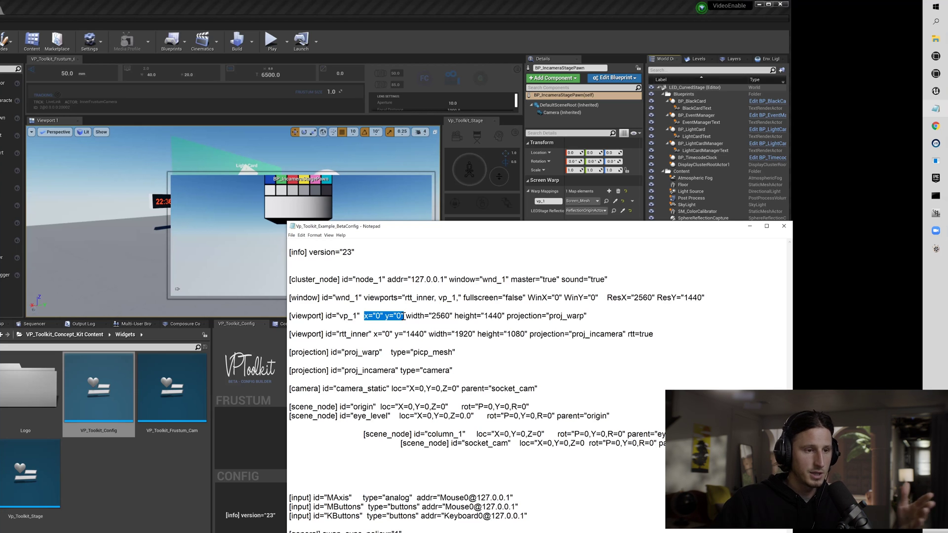
{"action": "left_click", "coordinate": [377, 316]}
{"action": "double_click", "coordinate": [378, 316]}
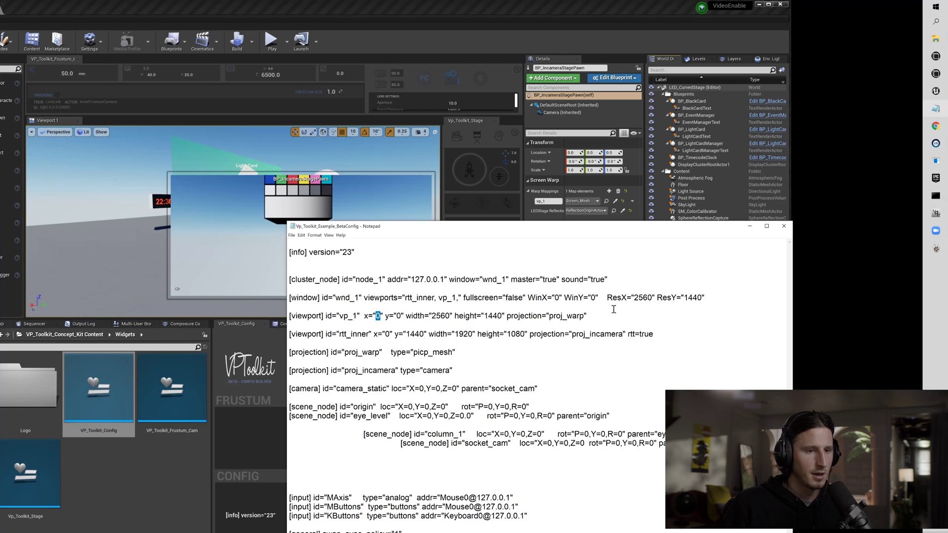
{"action": "left_click", "coordinate": [388, 318]}
{"action": "left_click_drag", "start_coordinate": [364, 317], "coordinate": [405, 316]}
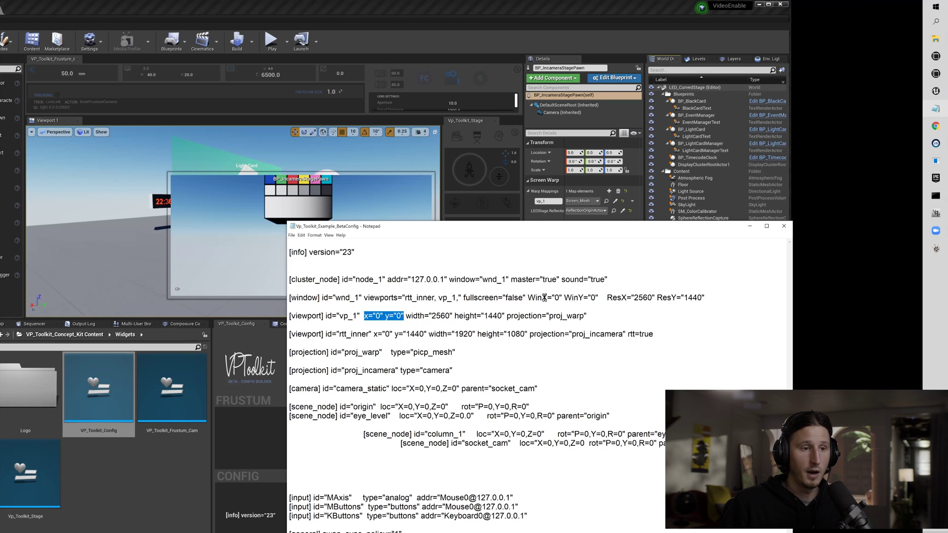
{"action": "left_click_drag", "start_coordinate": [530, 298], "coordinate": [600, 299]}
{"action": "left_click", "coordinate": [599, 298]}
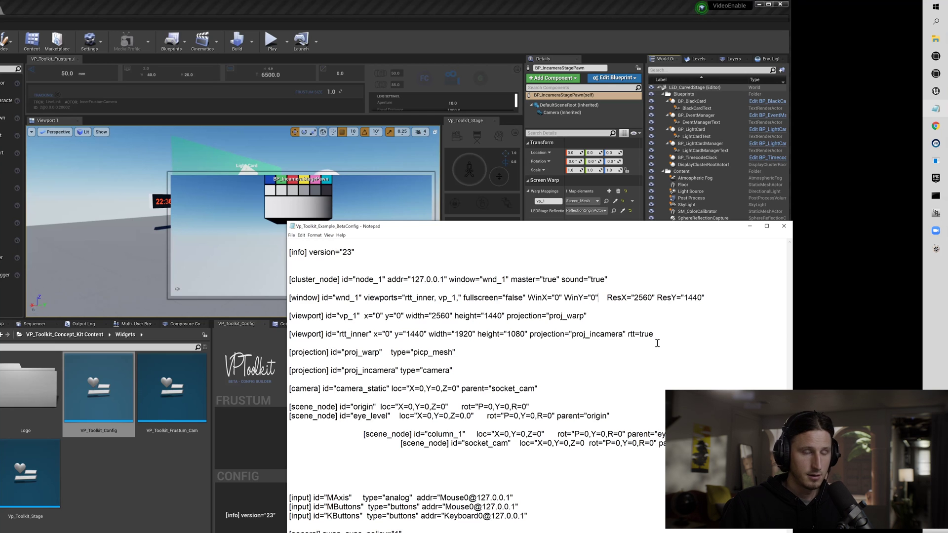
Step: Examine the width and height values in the vp_1 [viewport] line
{"action": "left_click_drag", "start_coordinate": [432, 318], "coordinate": [449, 317]}
{"action": "left_click", "coordinate": [484, 329]}
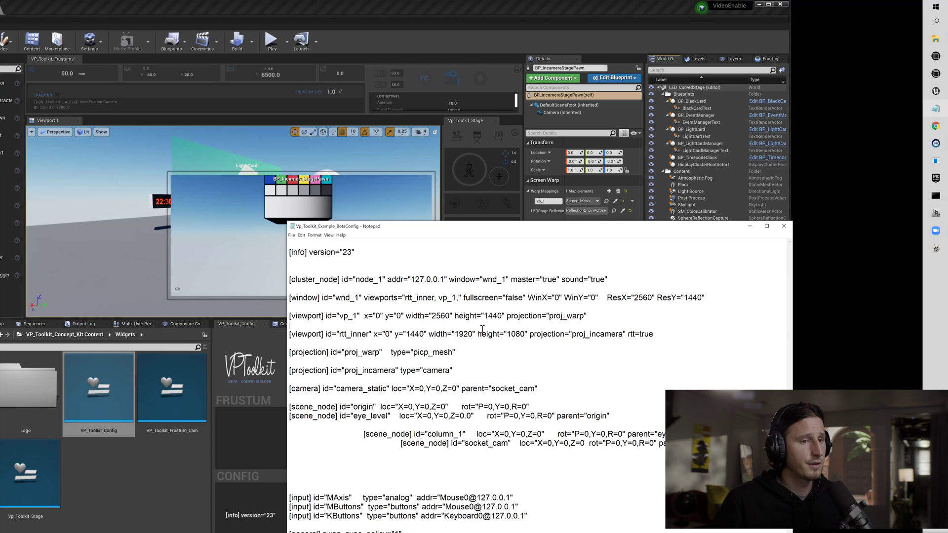
{"action": "left_click_drag", "start_coordinate": [433, 317], "coordinate": [451, 317]}
{"action": "left_click", "coordinate": [435, 317]}
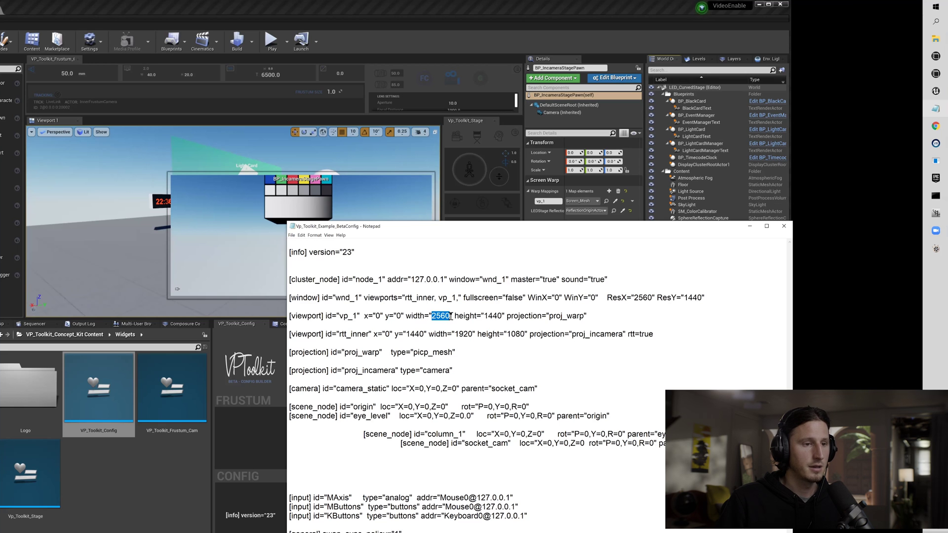
{"action": "left_click", "coordinate": [487, 316]}
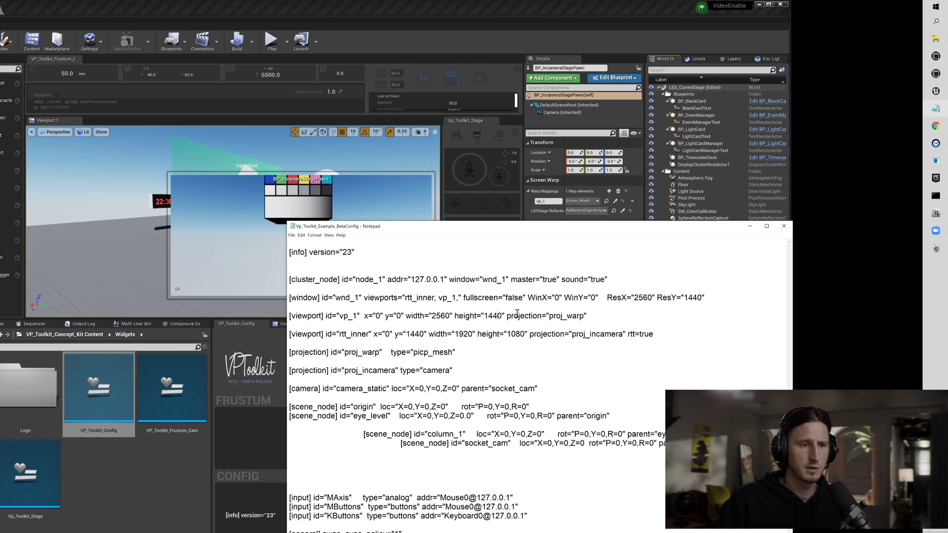
Step: Examine how the vp_1 viewport's projection parameter refers to the proj_warp [projection] line and its picp_mesh type
{"action": "left_click_drag", "start_coordinate": [511, 316], "coordinate": [547, 317]}
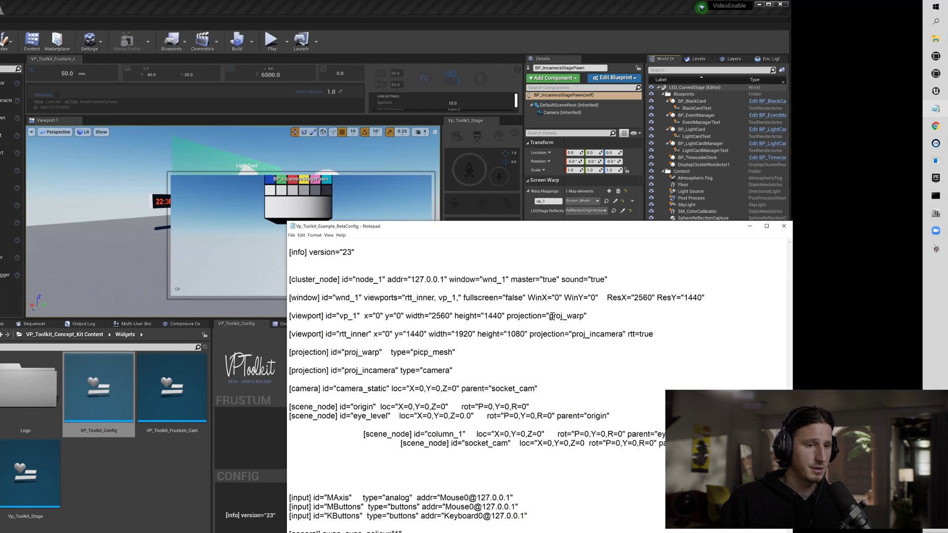
{"action": "left_click_drag", "start_coordinate": [549, 316], "coordinate": [587, 316]}
{"action": "left_click_drag", "start_coordinate": [455, 352], "coordinate": [292, 353]}
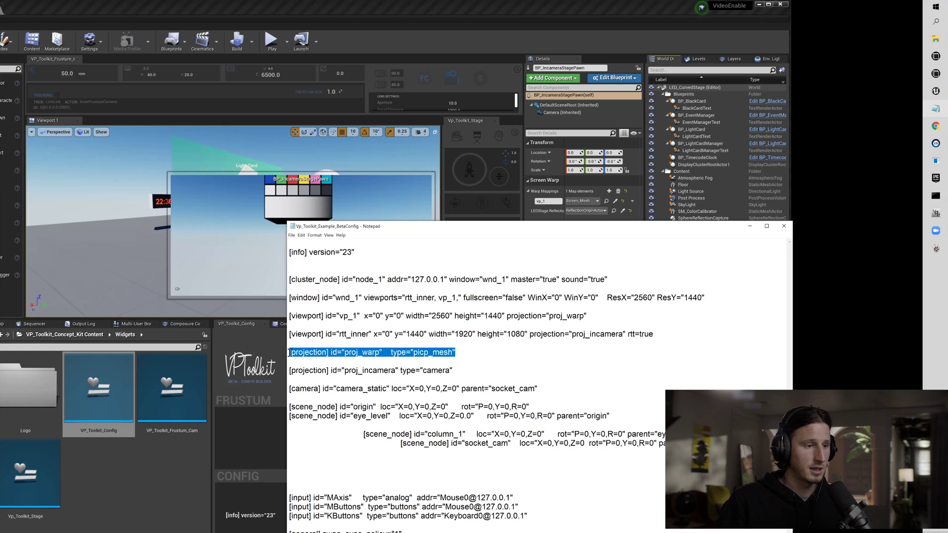
{"action": "left_click_drag", "start_coordinate": [587, 316], "coordinate": [384, 318]}
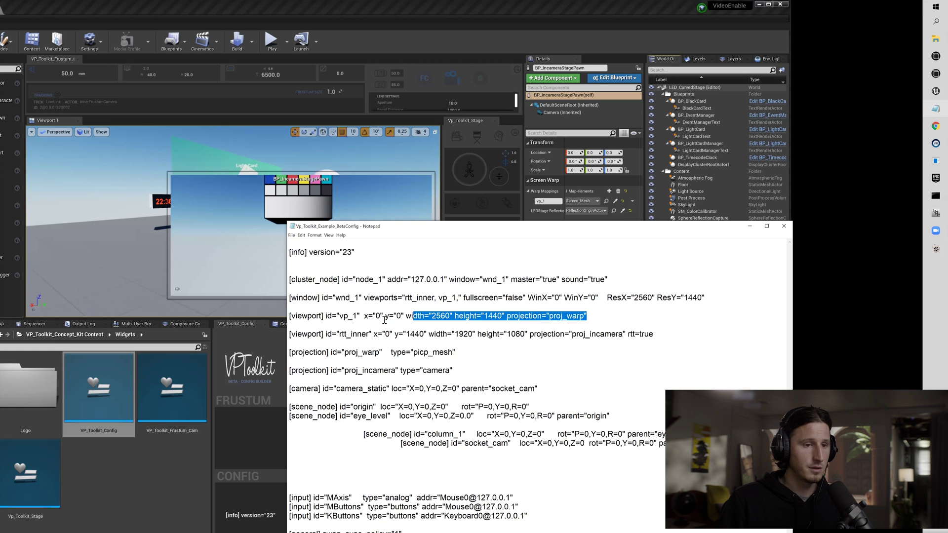
{"action": "triple_click", "coordinate": [298, 320]}
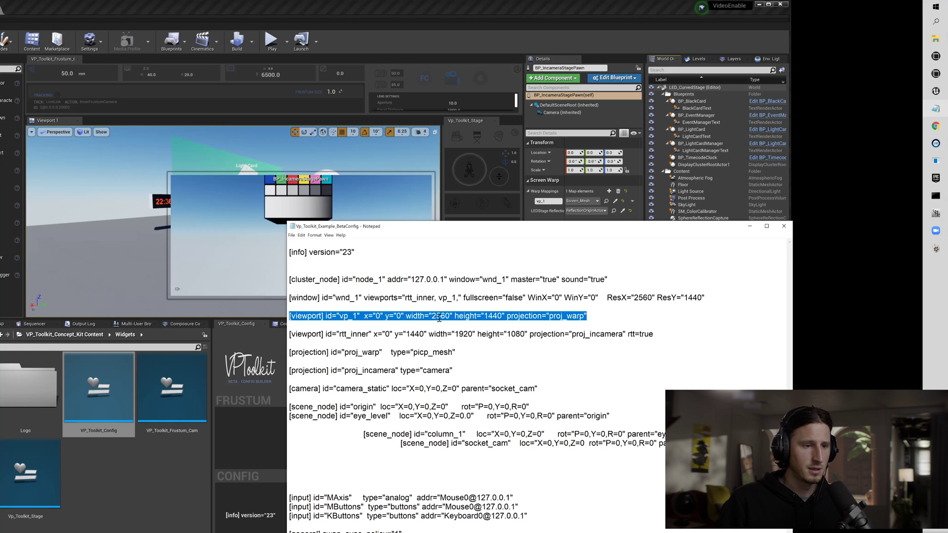
{"action": "left_click", "coordinate": [466, 357]}
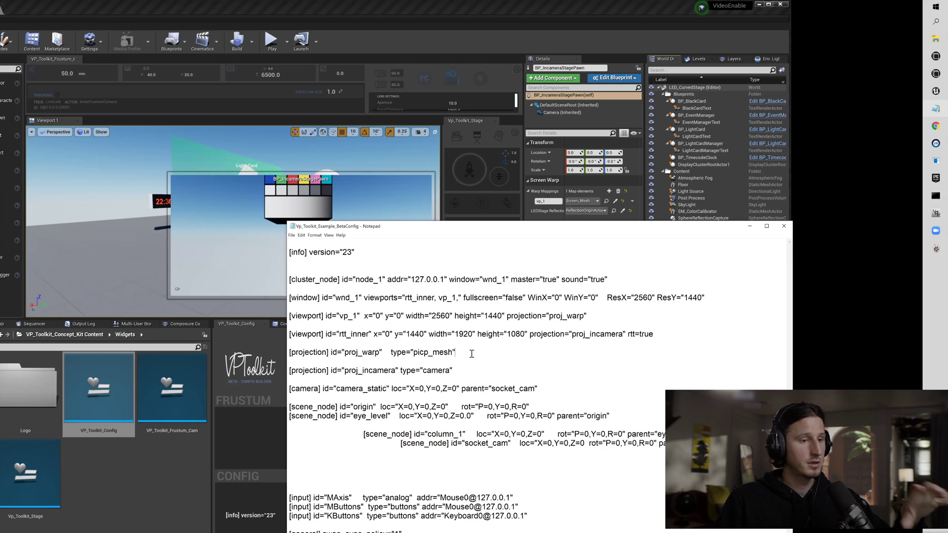
{"action": "left_click_drag", "start_coordinate": [469, 354], "coordinate": [289, 352]}
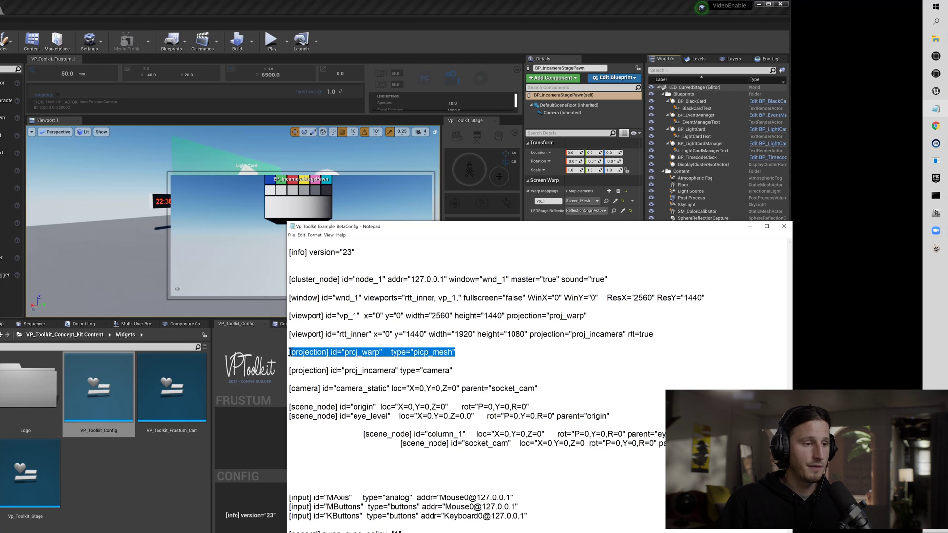
{"action": "left_click", "coordinate": [342, 355]}
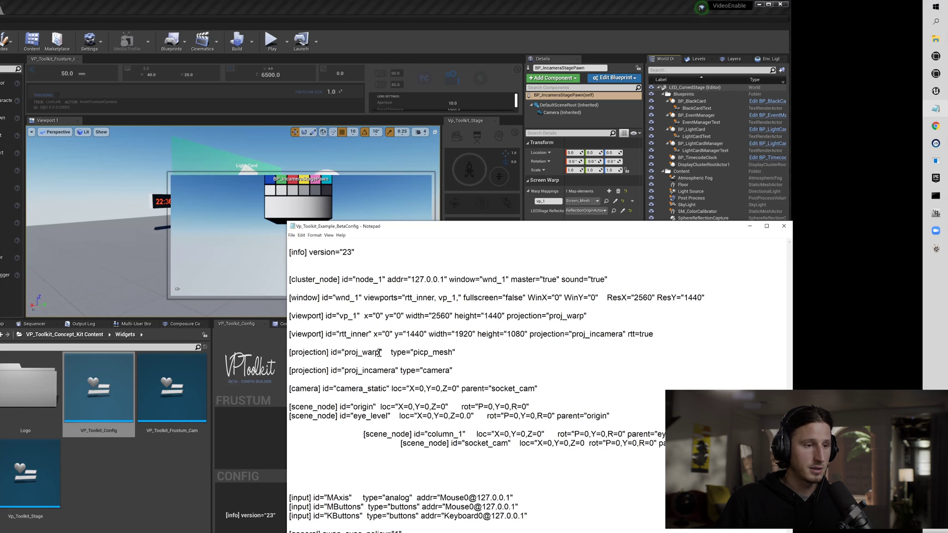
{"action": "left_click", "coordinate": [381, 360]}
{"action": "type", "text": "1"}
{"action": "key", "text": "BackSpace"}
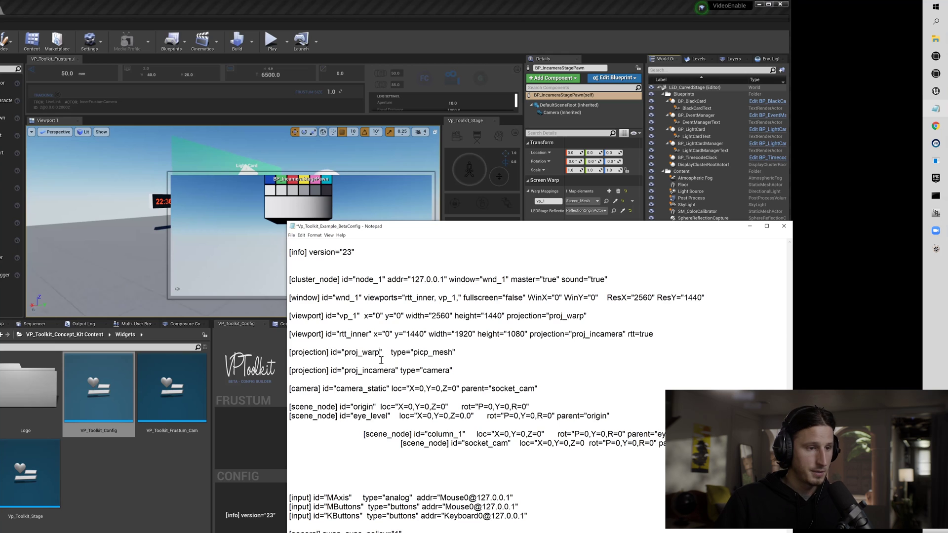
{"action": "type", "text": "1"}
{"action": "key", "text": "BackSpace"}
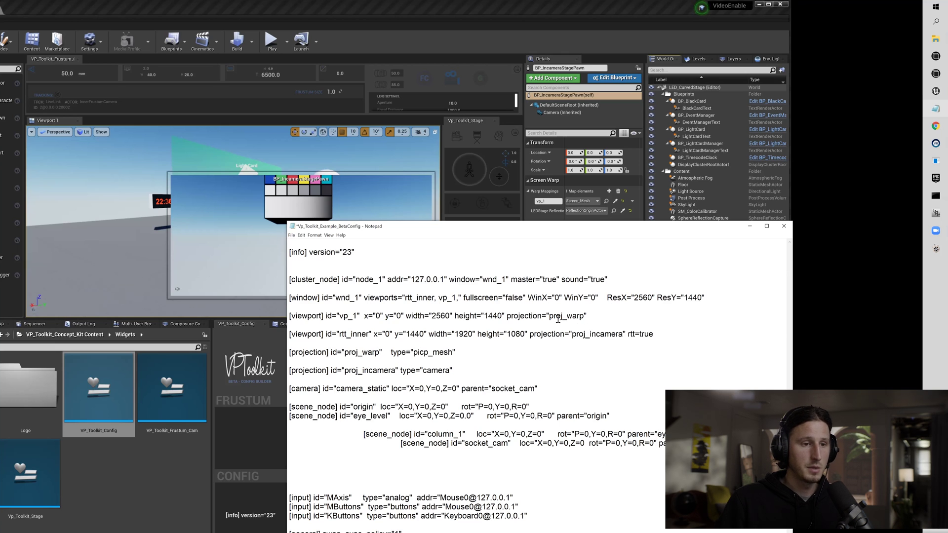
Step: Compare the projection names used in the [viewport] lines with the proj_incamera [projection] line and its camera type
{"action": "left_click_drag", "start_coordinate": [549, 317], "coordinate": [582, 317]}
{"action": "left_click", "coordinate": [573, 333]}
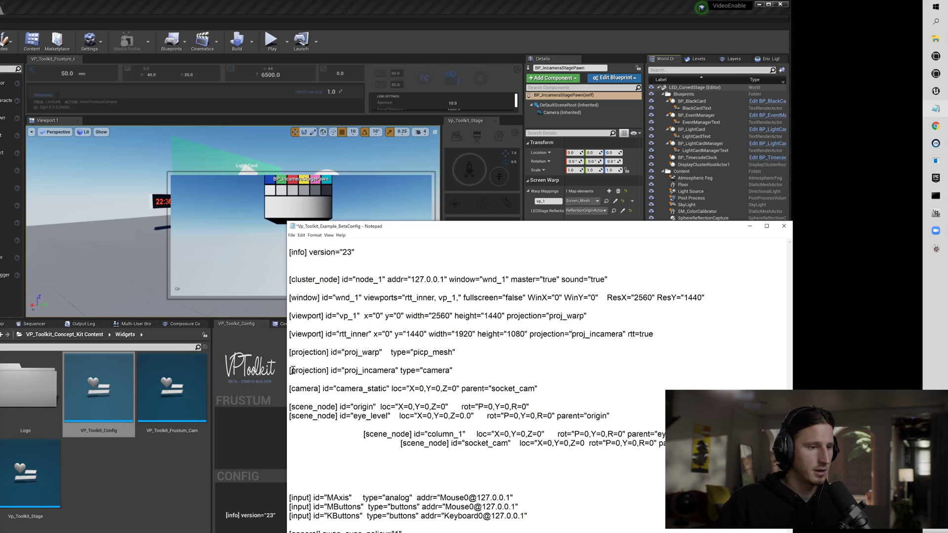
{"action": "left_click_drag", "start_coordinate": [293, 371], "coordinate": [463, 378]}
{"action": "left_click", "coordinate": [463, 378]}
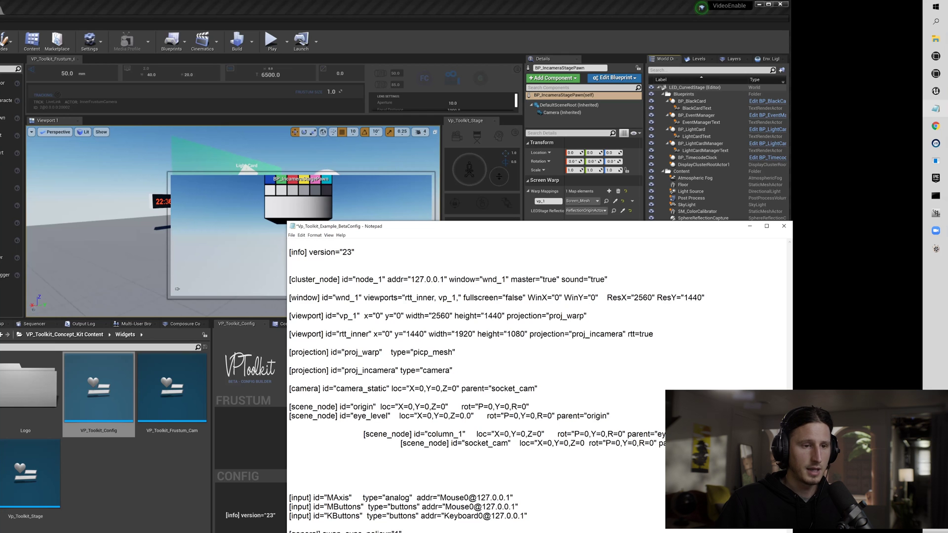
{"action": "left_click_drag", "start_coordinate": [311, 373], "coordinate": [482, 370]}
{"action": "left_click", "coordinate": [482, 371]}
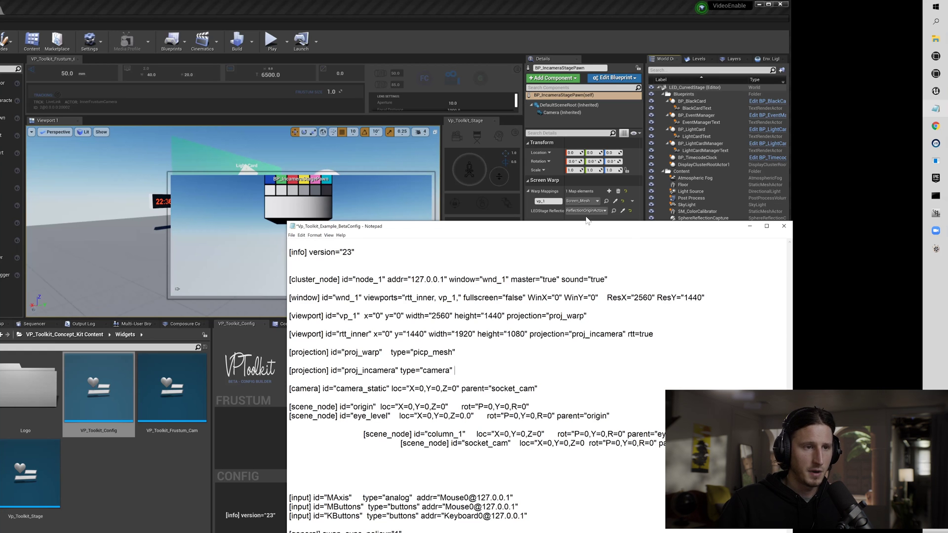
Step: Reposition the config window so its whole contents are in view, and examine the [cluster_node] line
{"action": "left_click_drag", "start_coordinate": [587, 226], "coordinate": [605, 124]}
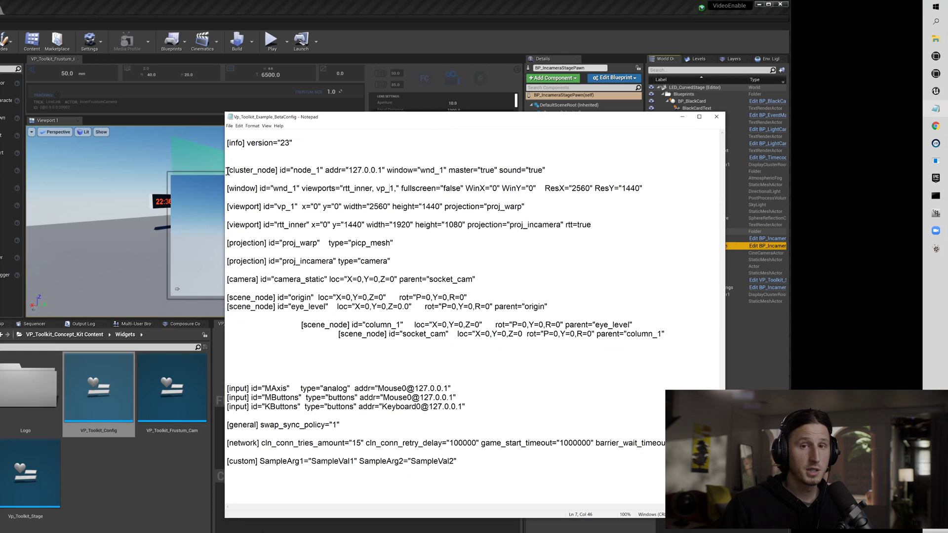
{"action": "left_click_drag", "start_coordinate": [227, 171], "coordinate": [257, 170]}
{"action": "left_click", "coordinate": [257, 170]}
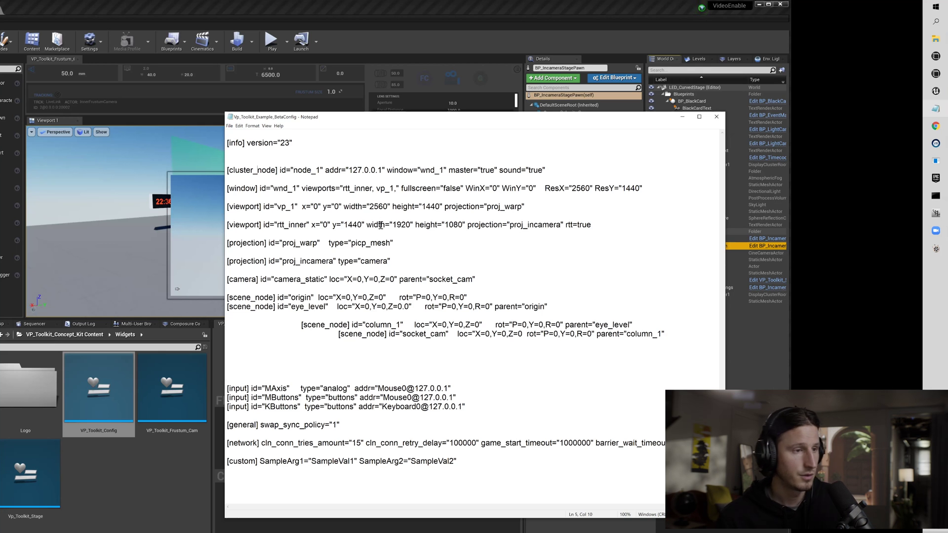
{"action": "left_click_drag", "start_coordinate": [228, 169], "coordinate": [557, 180]}
{"action": "left_click", "coordinate": [557, 174]}
{"action": "left_click", "coordinate": [221, 170]}
{"action": "left_click", "coordinate": [569, 180]}
{"action": "left_click", "coordinate": [229, 172]}
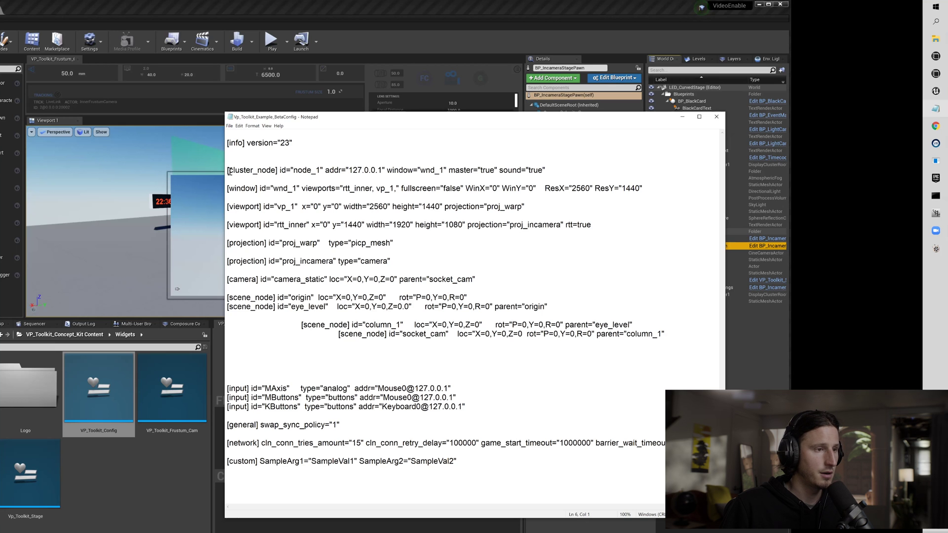
{"action": "mouse_move", "coordinate": [228, 171]}
{"action": "left_mouse_down"}
{"action": "mouse_move", "coordinate": [548, 172]}
{"action": "mouse_move", "coordinate": [227, 171]}
{"action": "left_mouse_up"}
{"action": "left_click", "coordinate": [575, 173]}
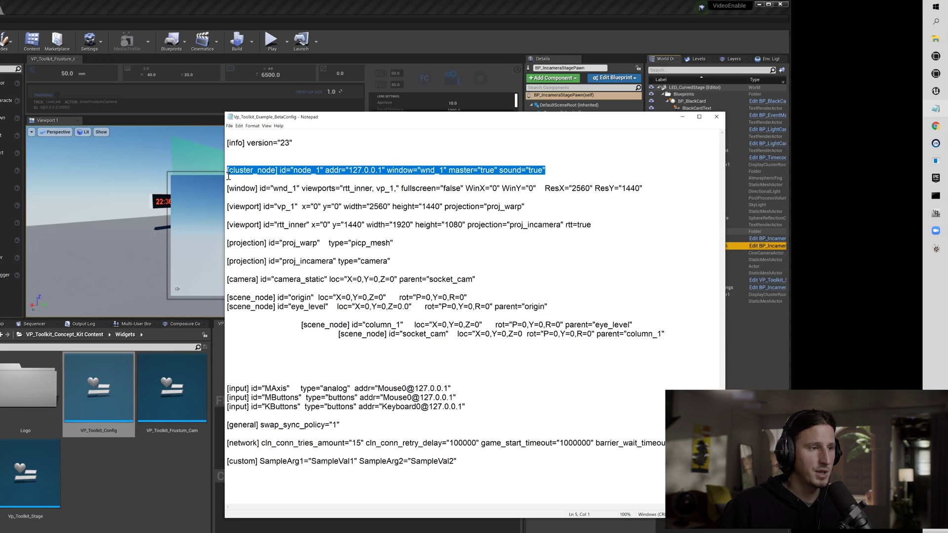
{"action": "left_click", "coordinate": [350, 181]}
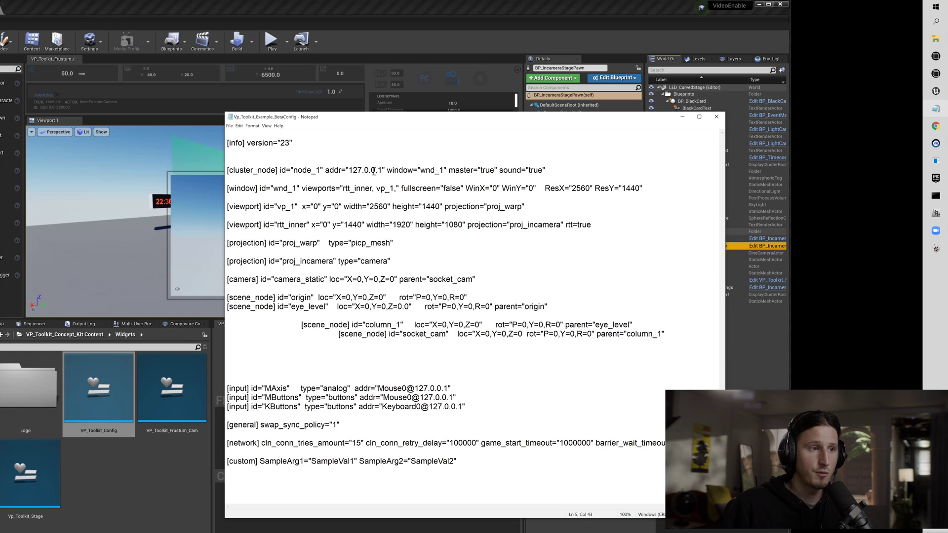
{"action": "left_click_drag", "start_coordinate": [229, 171], "coordinate": [531, 171]}
{"action": "left_click", "coordinate": [548, 171]}
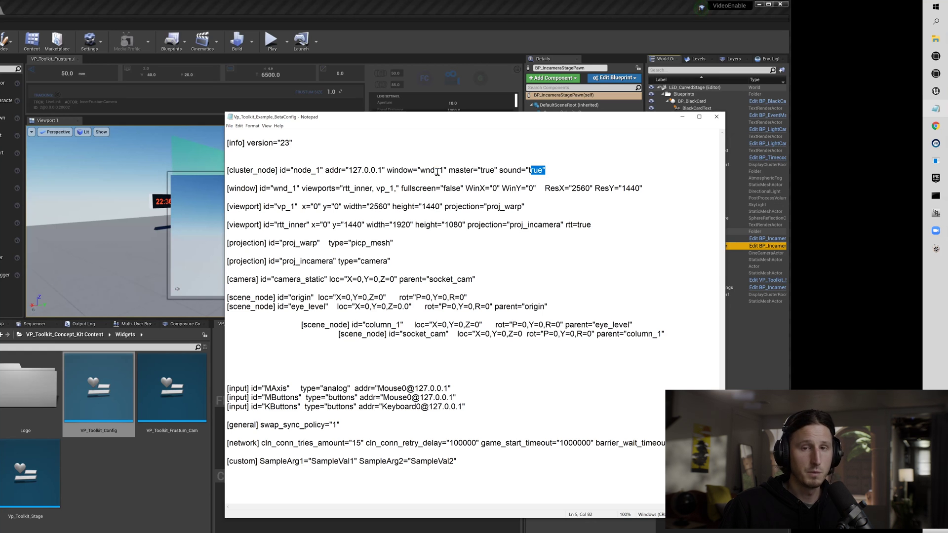
{"action": "left_click_drag", "start_coordinate": [437, 171], "coordinate": [228, 172]}
{"action": "right_click", "coordinate": [289, 175]}
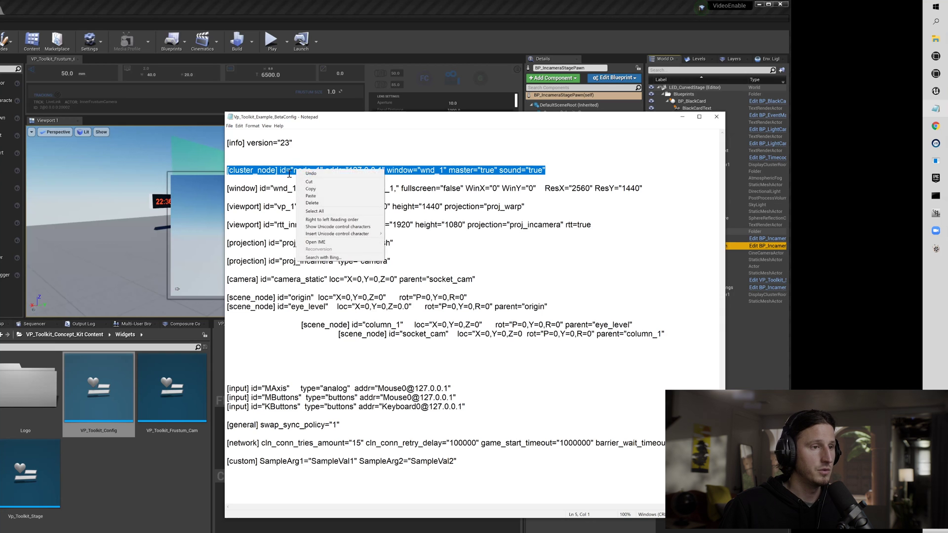
{"action": "left_click", "coordinate": [289, 174]}
Step: Duplicate the [cluster_node] line through its window parameter onto the line below, omitting master and sound, and set the copy's id to node_2
{"action": "left_click_drag", "start_coordinate": [227, 171], "coordinate": [446, 174]}
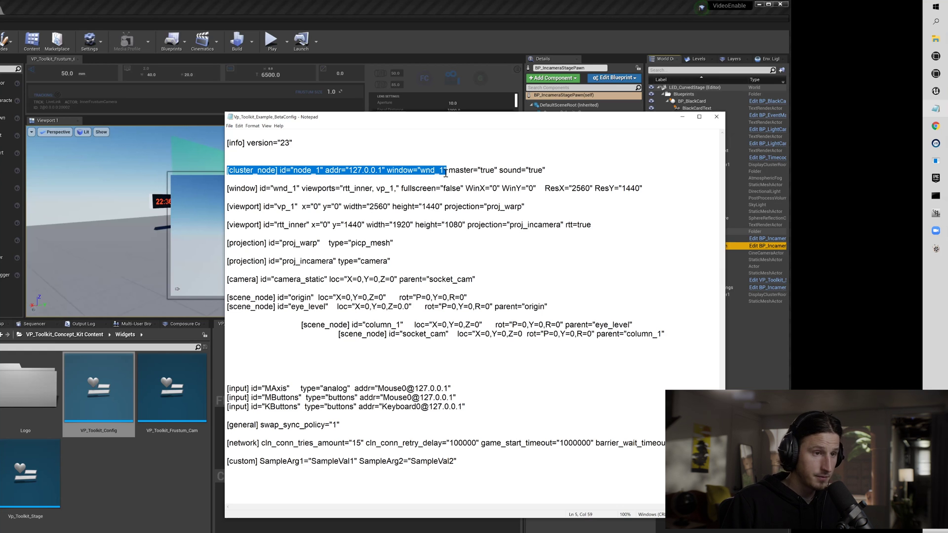
{"action": "left_click", "coordinate": [559, 173]}
{"action": "key", "text": "Return"}
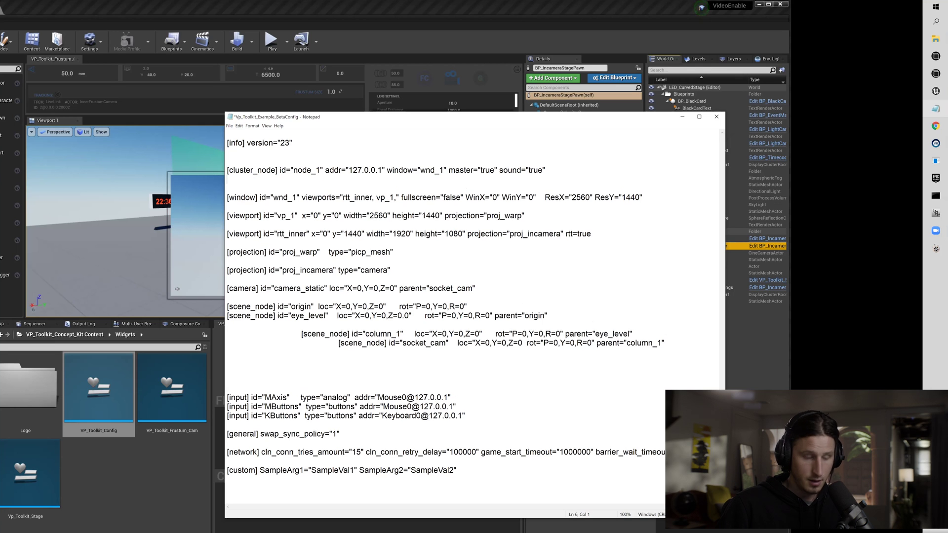
{"action": "key", "text": "ctrl+v"}
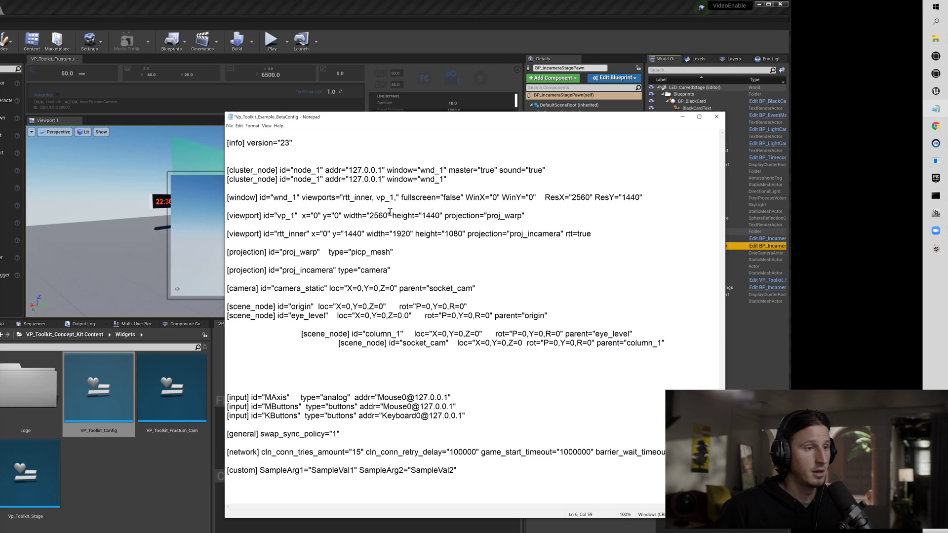
{"action": "left_click", "coordinate": [321, 180]}
{"action": "key", "text": "BackSpace"}
{"action": "type", "text": "2"}
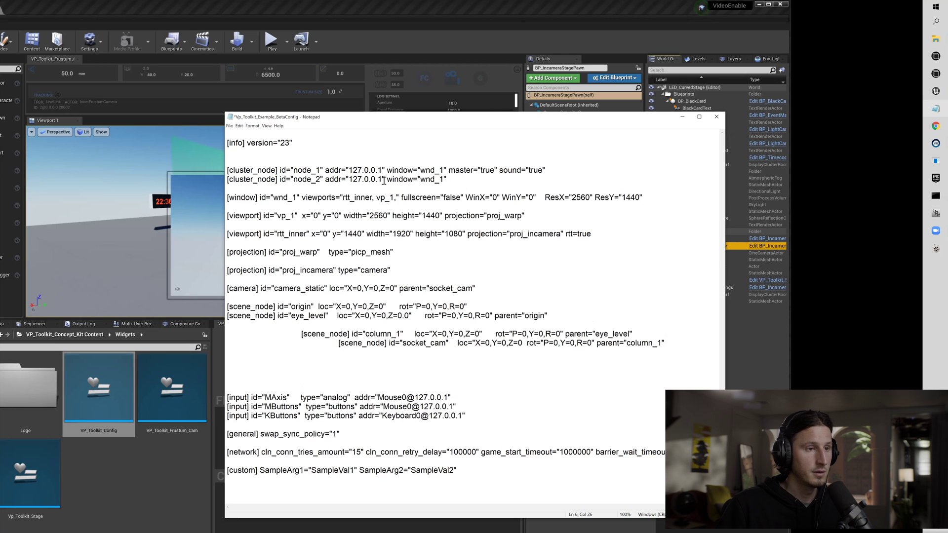
Step: Compare the addr values of the two [cluster_node] lines and examine the master and sound parameters of node_1
{"action": "left_click_drag", "start_coordinate": [383, 181], "coordinate": [345, 181]}
{"action": "left_click", "coordinate": [352, 181]}
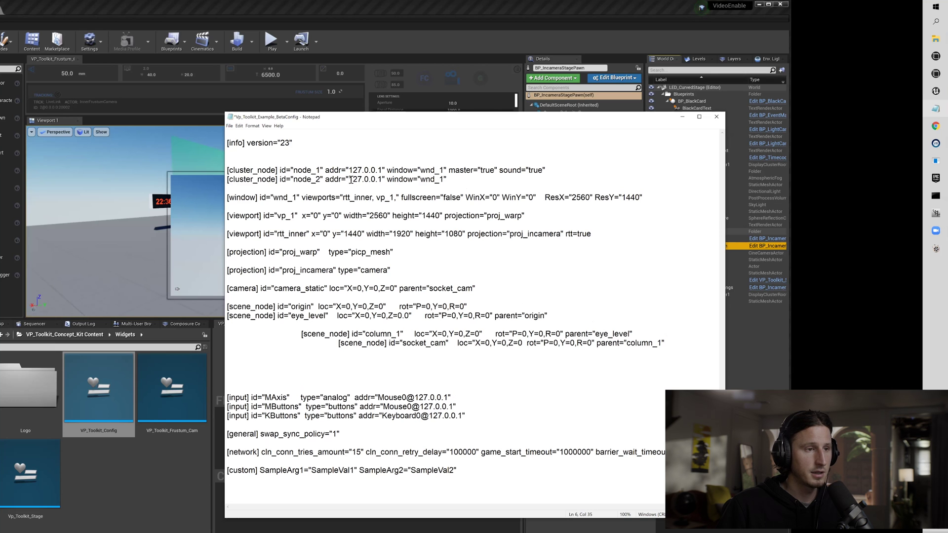
{"action": "left_click_drag", "start_coordinate": [349, 170], "coordinate": [383, 170]}
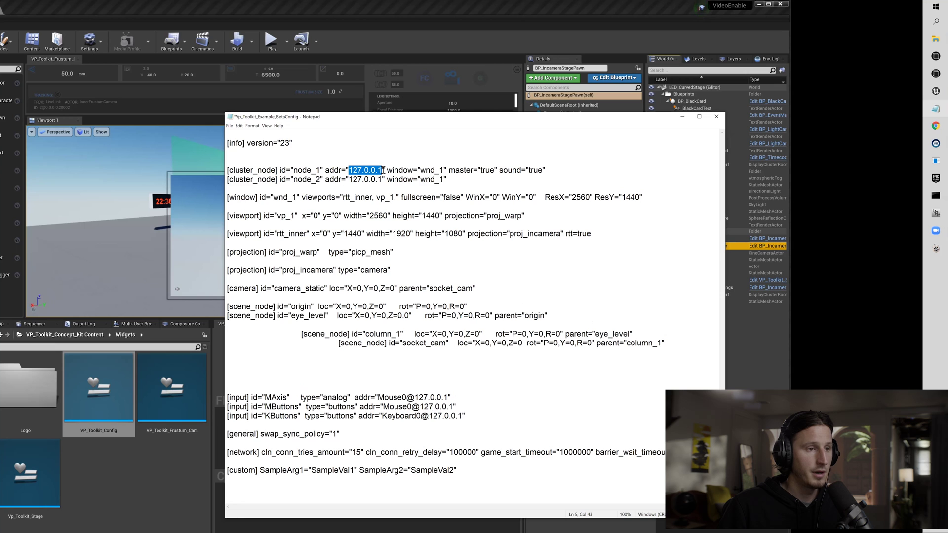
{"action": "left_click", "coordinate": [383, 170]}
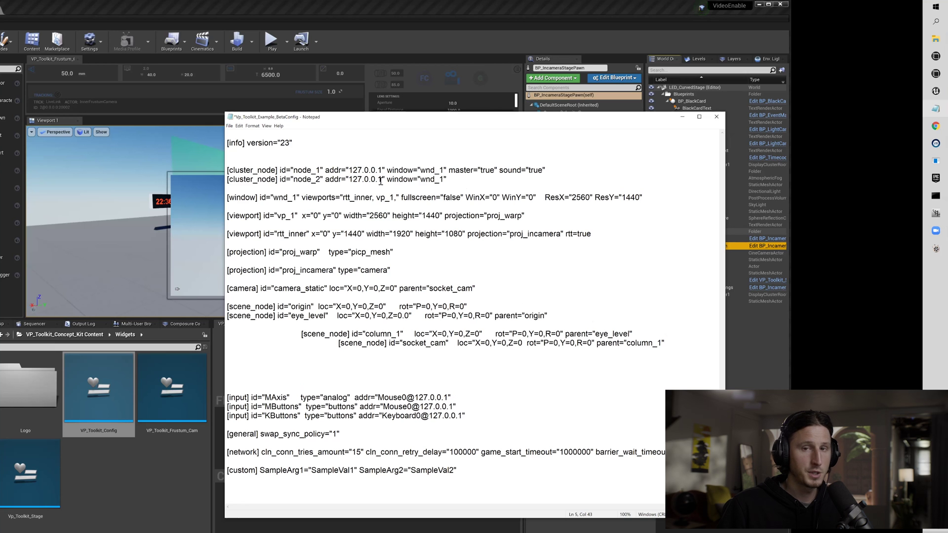
{"action": "left_click_drag", "start_coordinate": [349, 180], "coordinate": [383, 180]}
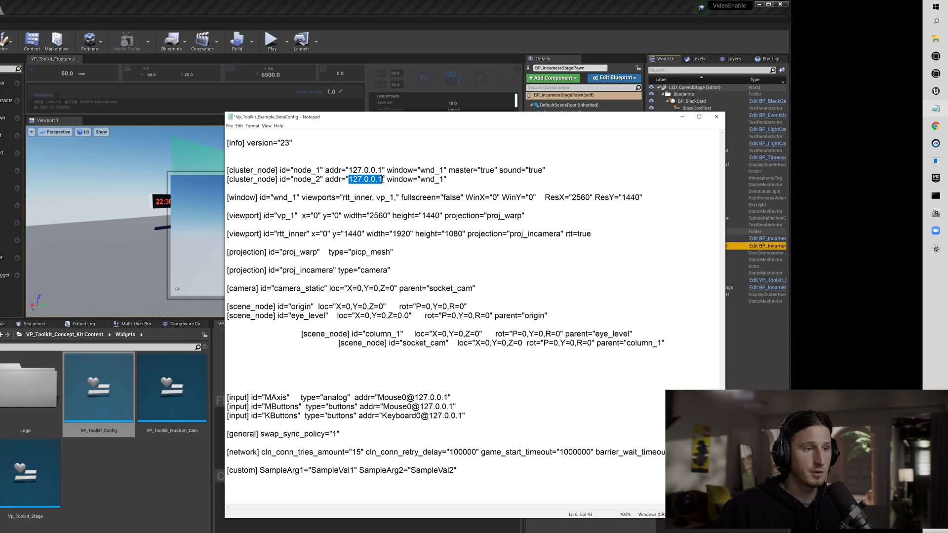
{"action": "left_click", "coordinate": [383, 180]}
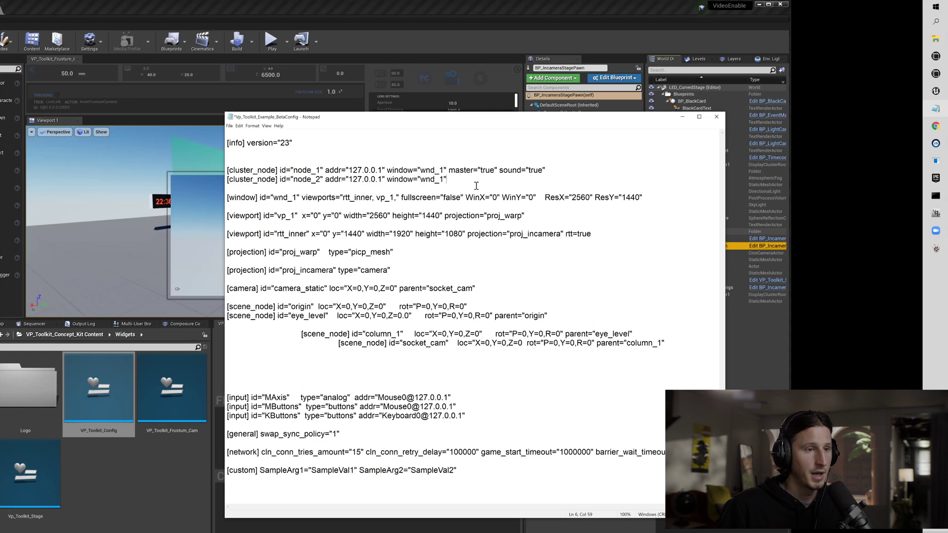
{"action": "left_click", "coordinate": [449, 170]}
{"action": "left_click_drag", "start_coordinate": [449, 170], "coordinate": [524, 170]}
{"action": "left_click", "coordinate": [494, 170]}
{"action": "double_click", "coordinate": [487, 170]}
{"action": "left_click", "coordinate": [458, 181]}
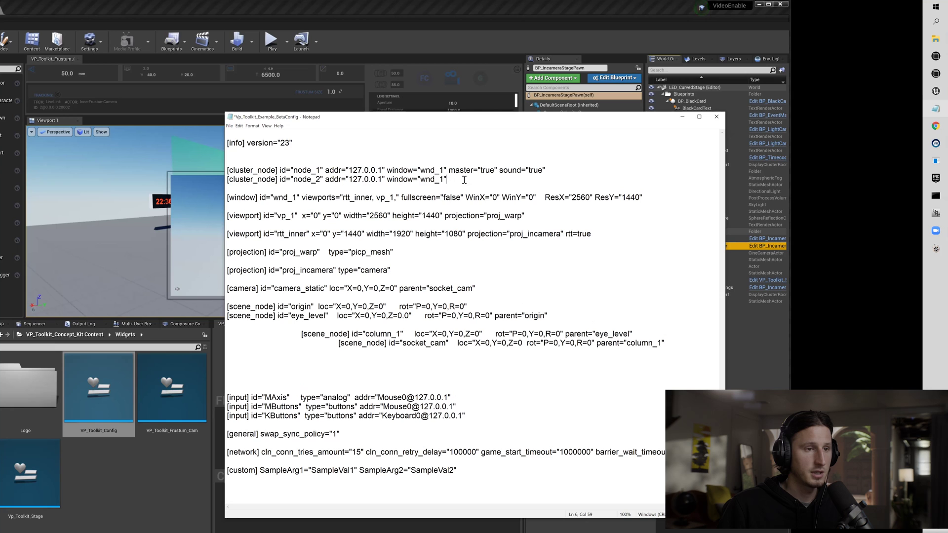
{"action": "left_click_drag", "start_coordinate": [499, 170], "coordinate": [548, 171]}
{"action": "left_click", "coordinate": [454, 180]}
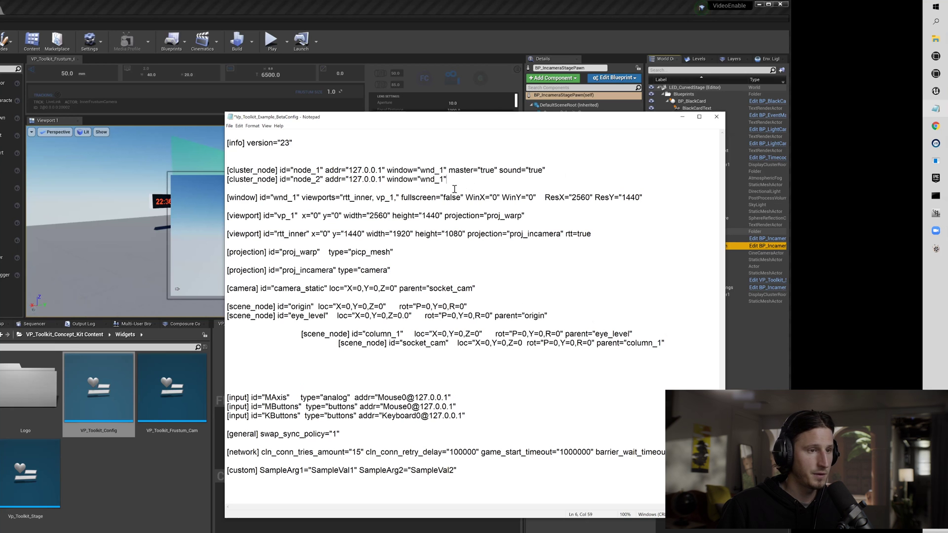
Step: Check the existing [window] line and set the window parameter of node_2 to wnd_2
{"action": "left_click_drag", "start_coordinate": [228, 200], "coordinate": [396, 197]}
{"action": "left_click", "coordinate": [422, 198]}
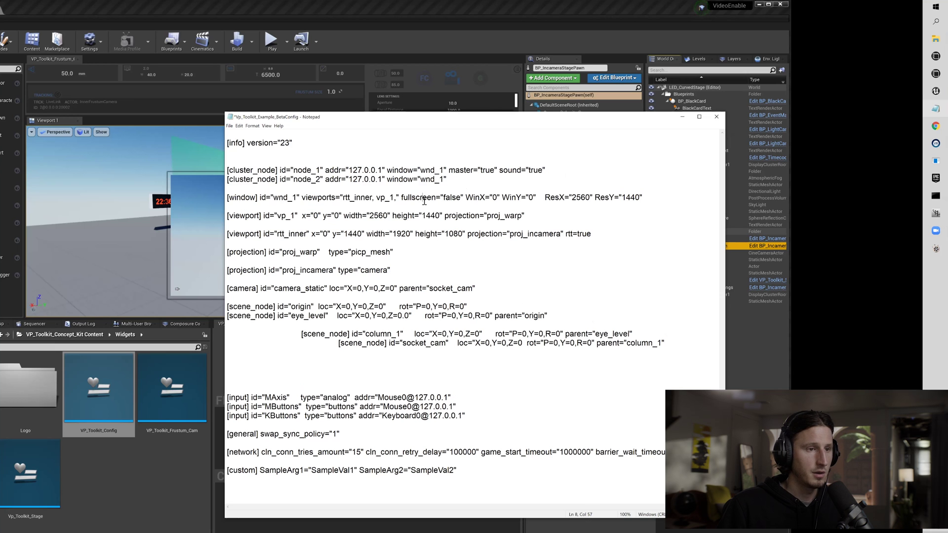
{"action": "left_click", "coordinate": [443, 179]}
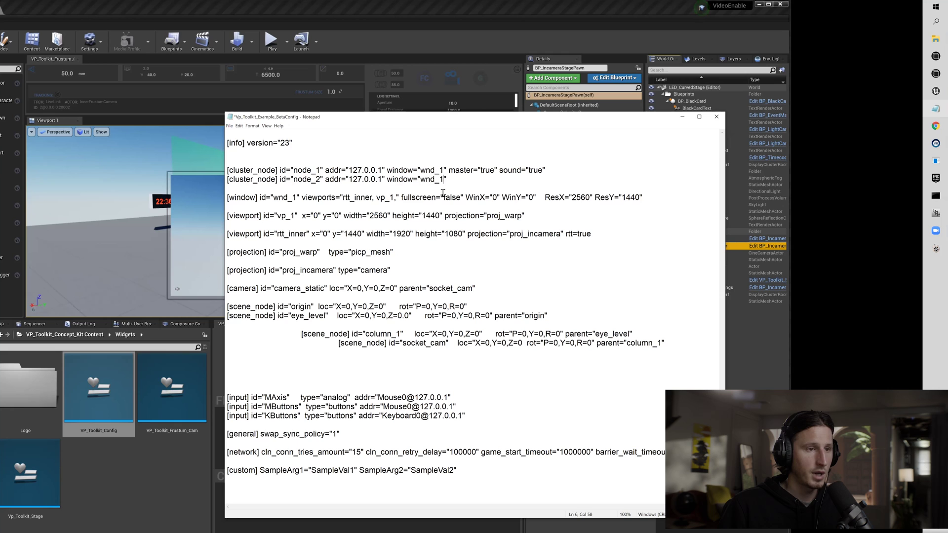
{"action": "key", "text": "BackSpace"}
{"action": "type", "text": "2"}
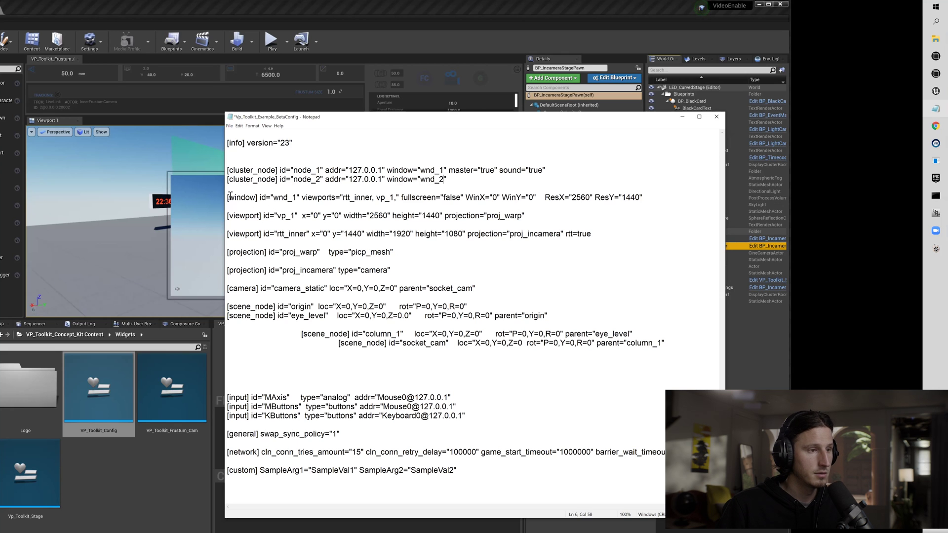
Step: Duplicate the wnd_1 [window] line directly below it and set the copy's id to wnd_2
{"action": "left_click_drag", "start_coordinate": [228, 198], "coordinate": [648, 196]}
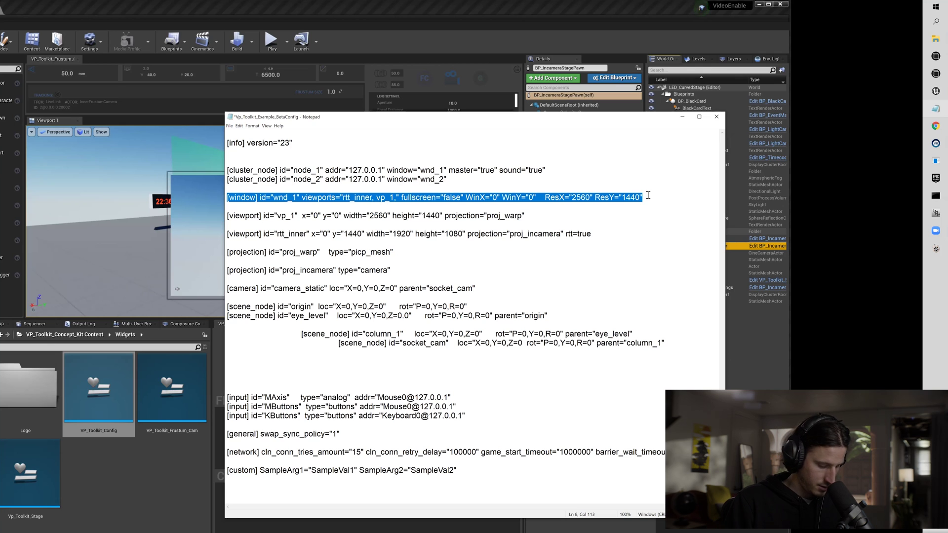
{"action": "left_click", "coordinate": [648, 197]}
{"action": "key", "text": "Return"}
{"action": "key", "text": "ctrl+v"}
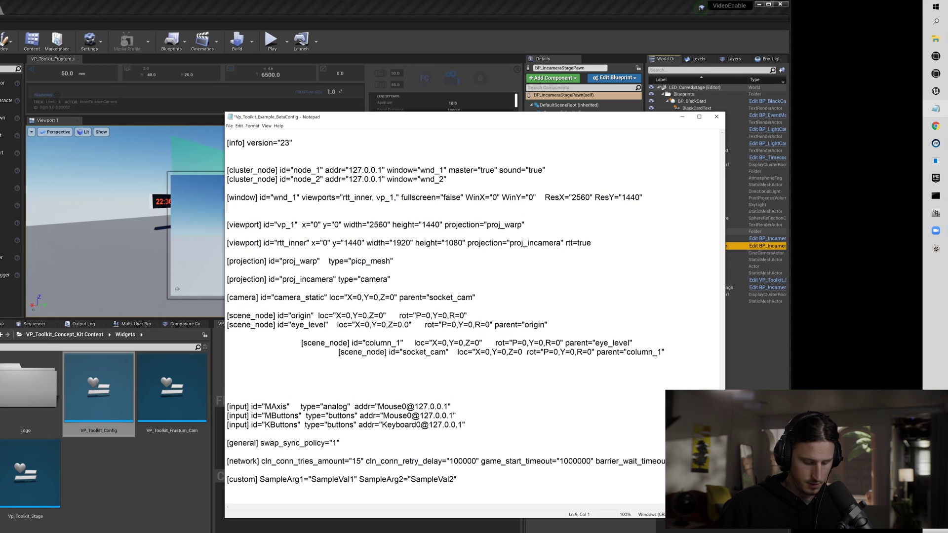
{"action": "left_click", "coordinate": [296, 208]}
{"action": "key", "text": "BackSpace"}
{"action": "type", "text": "2"}
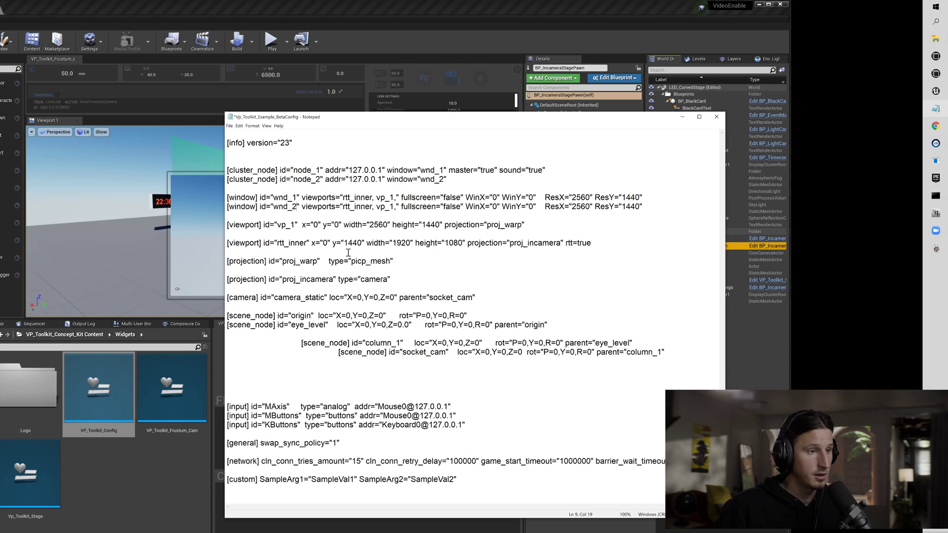
Step: Replace vp_1 with vp_2 in the viewports list of the wnd_2 [window] line, keeping rtt_inner
{"action": "left_click", "coordinate": [337, 198]}
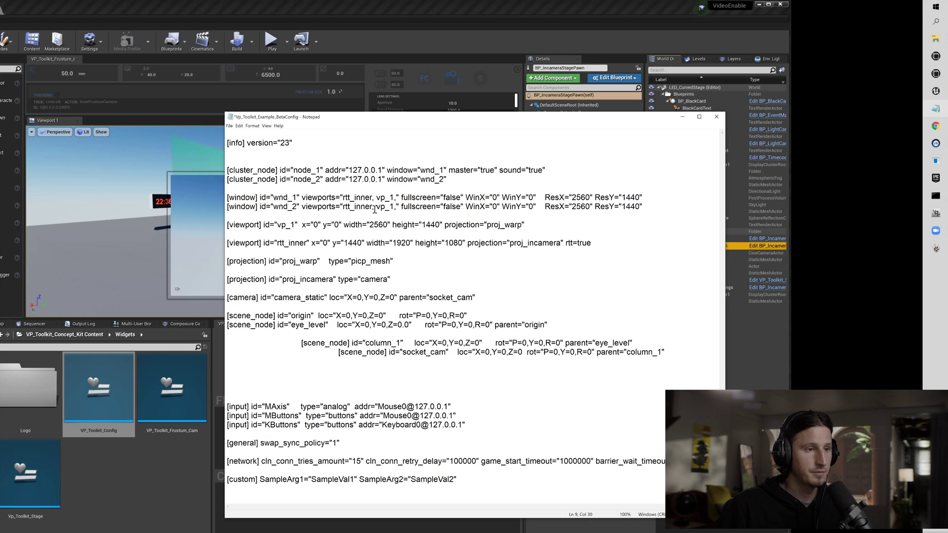
{"action": "left_click", "coordinate": [391, 208]}
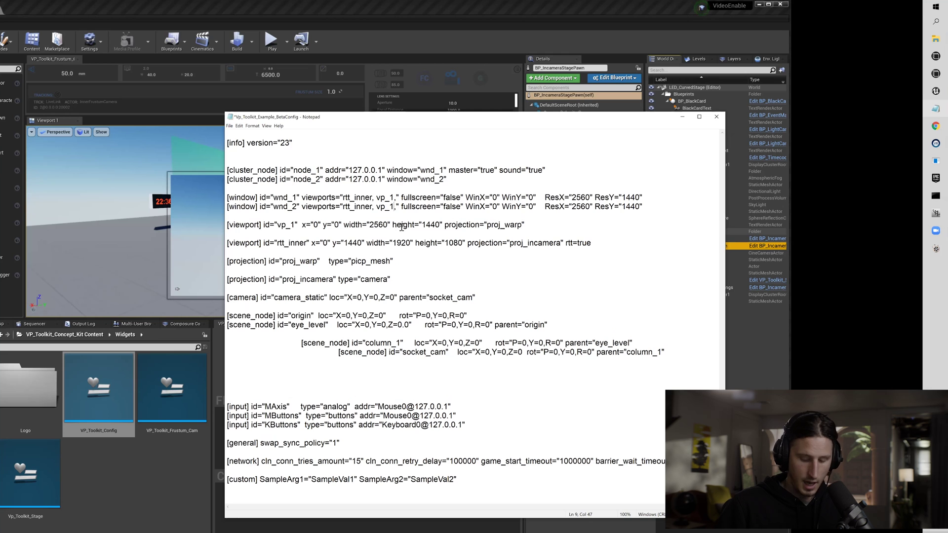
{"action": "key", "text": "BackSpace"}
{"action": "type", "text": "2"}
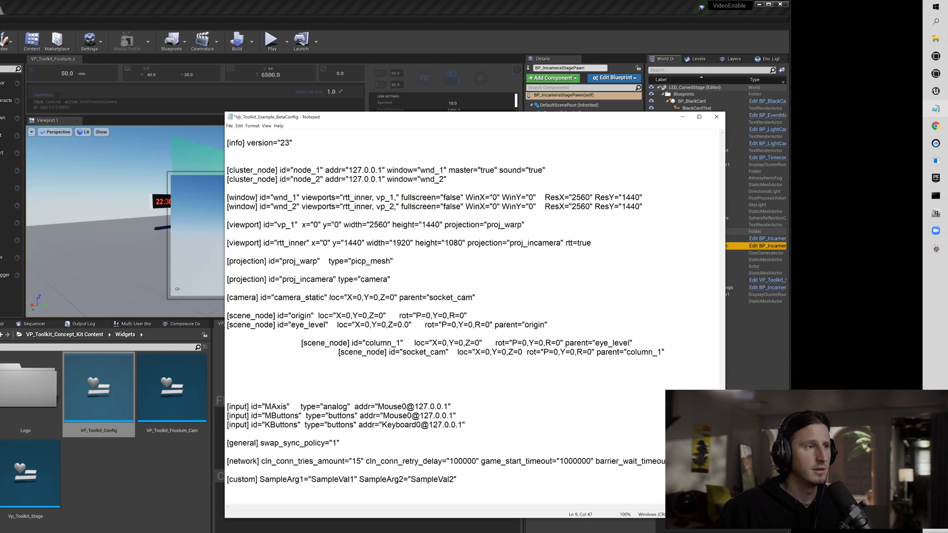
Step: Examine the ResX, ResY, WinX and WinY parameters of the wnd_2 [window] line
{"action": "double_click", "coordinate": [582, 206]}
{"action": "left_click", "coordinate": [596, 219]}
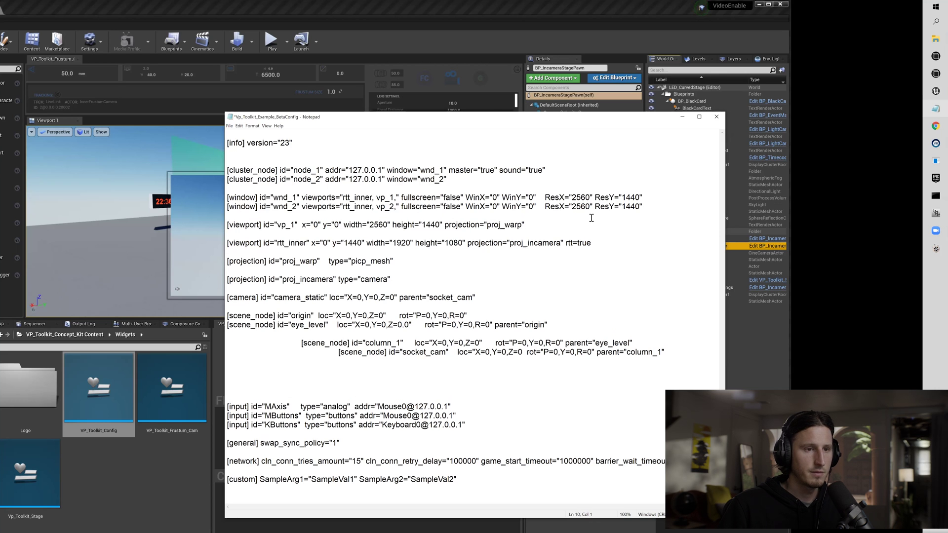
{"action": "left_click_drag", "start_coordinate": [590, 206], "coordinate": [573, 209]}
{"action": "left_click", "coordinate": [586, 207]}
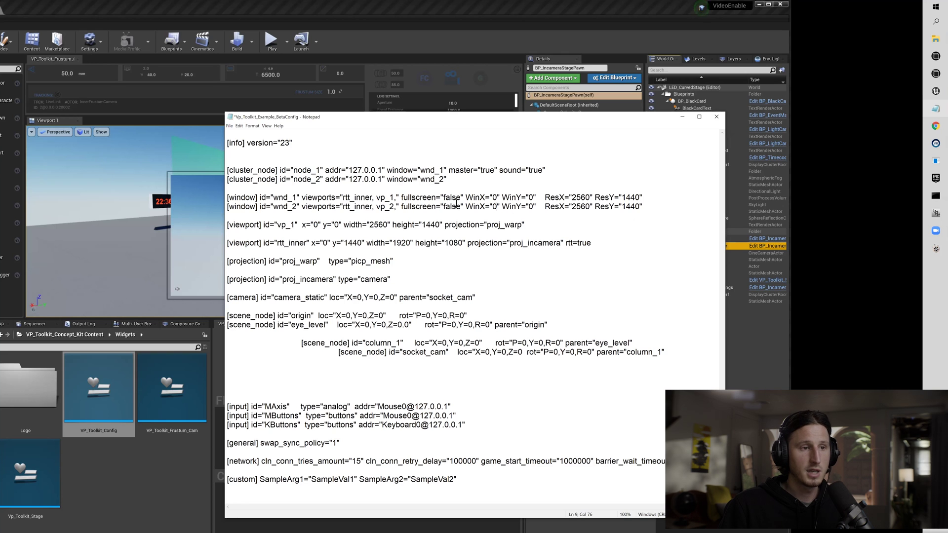
{"action": "left_click_drag", "start_coordinate": [465, 208], "coordinate": [647, 209]}
{"action": "left_click", "coordinate": [659, 209]}
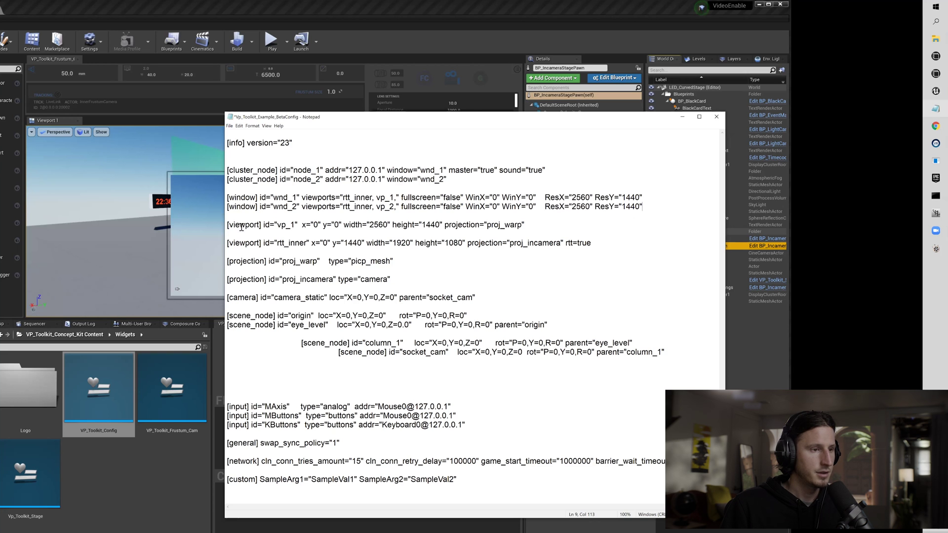
Step: Duplicate the vp_1 [viewport] line directly below it and set the copy's id to vp_2
{"action": "mouse_move", "coordinate": [227, 226]}
{"action": "left_mouse_down"}
{"action": "mouse_move", "coordinate": [590, 225]}
{"action": "mouse_move", "coordinate": [223, 223]}
{"action": "left_mouse_up"}
{"action": "left_click", "coordinate": [578, 227]}
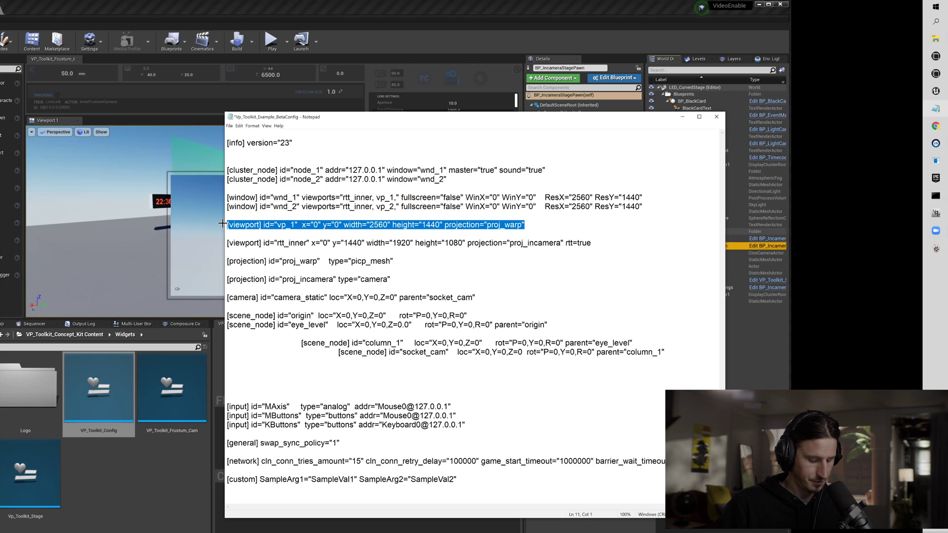
{"action": "key", "text": "ctrl+c"}
{"action": "left_click", "coordinate": [532, 226]}
{"action": "key", "text": "Return"}
{"action": "key", "text": "ctrl+v"}
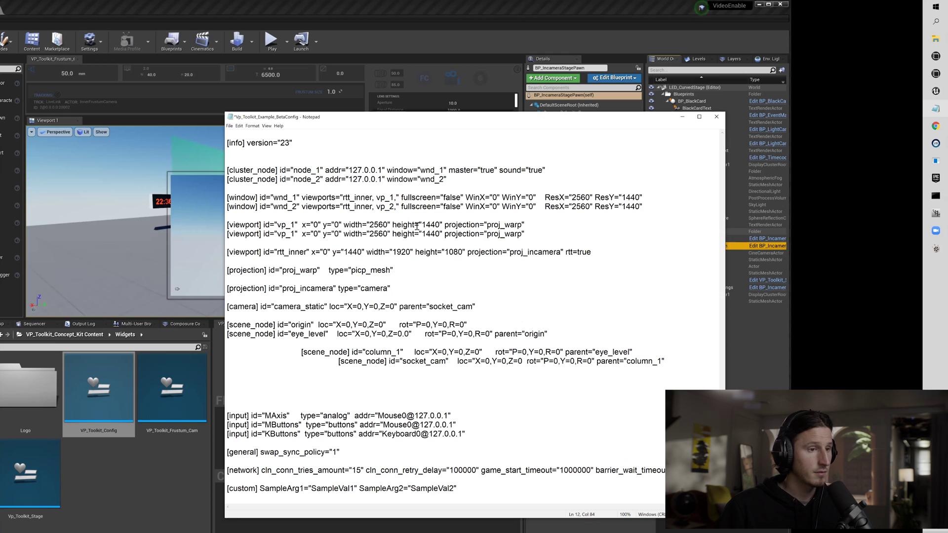
{"action": "key", "text": "BackSpace"}
{"action": "type", "text": "2"}
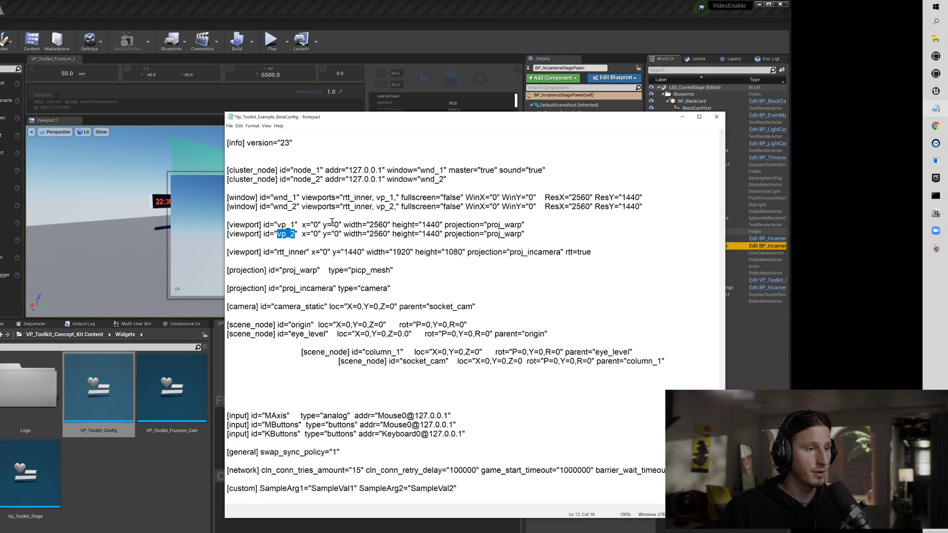
Step: Compare the vp_2 and rtt_inner entries in the wnd_2 viewports list with the [viewport] lines they refer to
{"action": "left_click_drag", "start_coordinate": [377, 207], "coordinate": [395, 208]}
{"action": "left_click_drag", "start_coordinate": [274, 210], "coordinate": [439, 210]}
{"action": "left_click", "coordinate": [369, 211]}
{"action": "left_click_drag", "start_coordinate": [278, 238], "coordinate": [289, 236]}
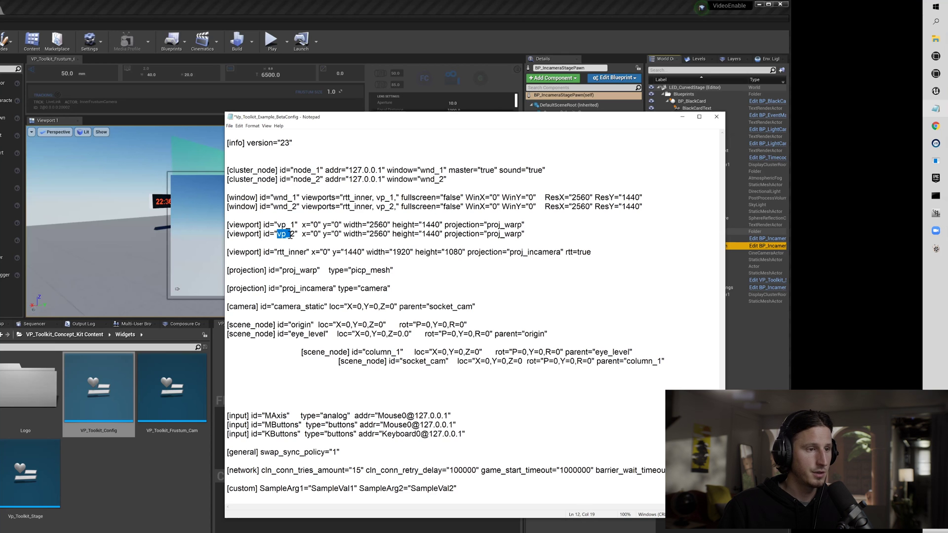
{"action": "left_click_drag", "start_coordinate": [343, 208], "coordinate": [375, 212]}
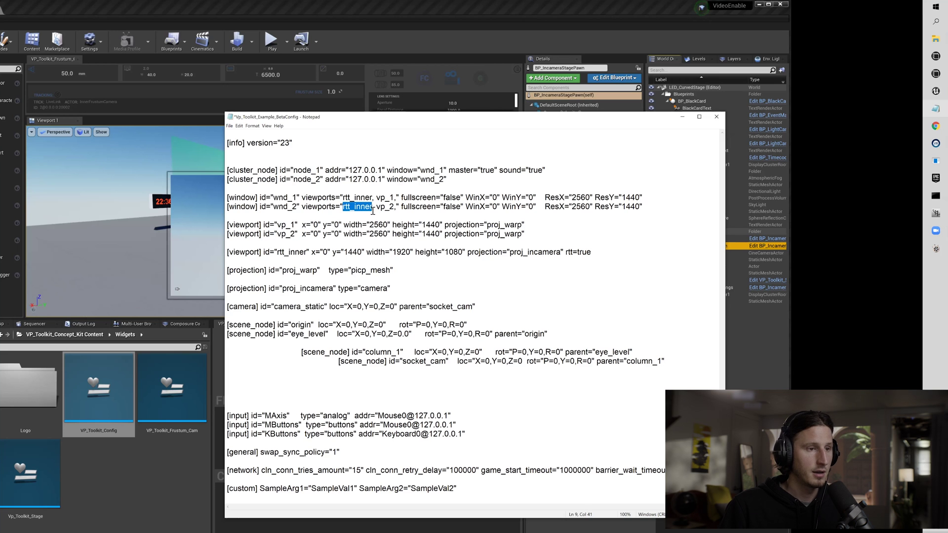
{"action": "left_click", "coordinate": [373, 211]}
{"action": "left_click", "coordinate": [346, 212]}
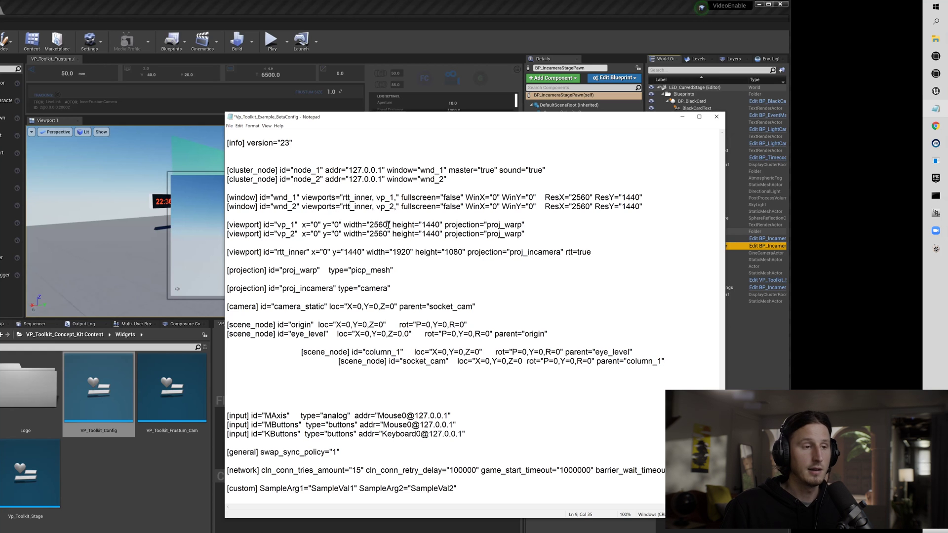
{"action": "left_click_drag", "start_coordinate": [287, 208], "coordinate": [391, 208]}
{"action": "left_click", "coordinate": [356, 236]}
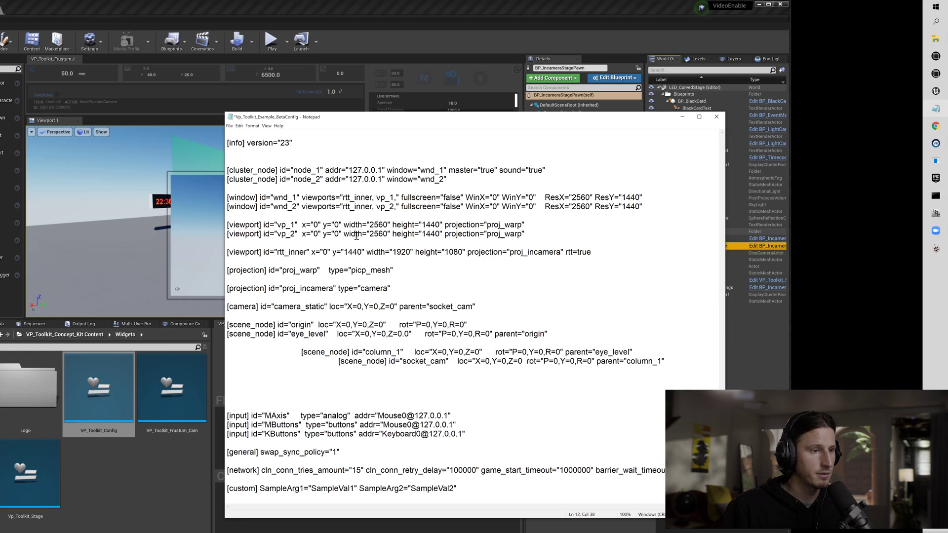
Step: Examine the rtt_inner [viewport] line that both windows share
{"action": "left_click", "coordinate": [592, 252], "text": "shift"}
{"action": "left_click", "coordinate": [595, 252]}
{"action": "left_click_drag", "start_coordinate": [228, 254], "coordinate": [614, 254]}
{"action": "left_click", "coordinate": [613, 254]}
{"action": "left_click_drag", "start_coordinate": [319, 265], "coordinate": [226, 253]}
{"action": "left_click", "coordinate": [260, 253]}
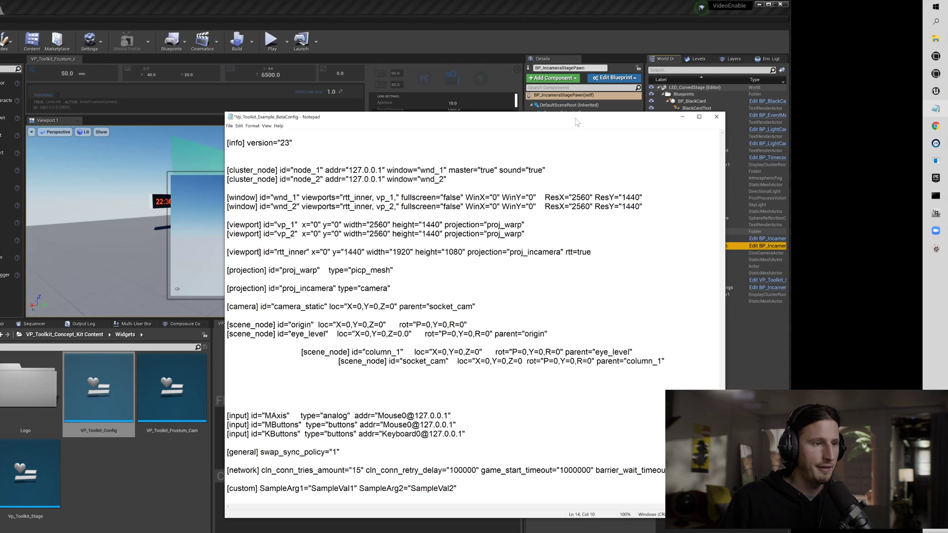
Step: Move the config window aside and, in Unreal Editor, select the vp_1 name in BP_IncameraStagePawn's Warp Mappings
{"action": "left_click_drag", "start_coordinate": [576, 122], "coordinate": [386, 104]}
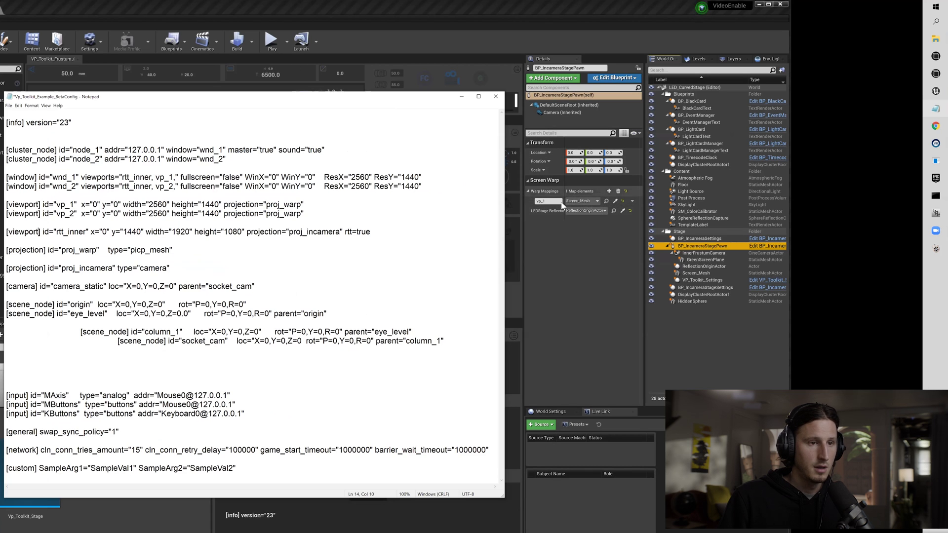
{"action": "left_click", "coordinate": [546, 202]}
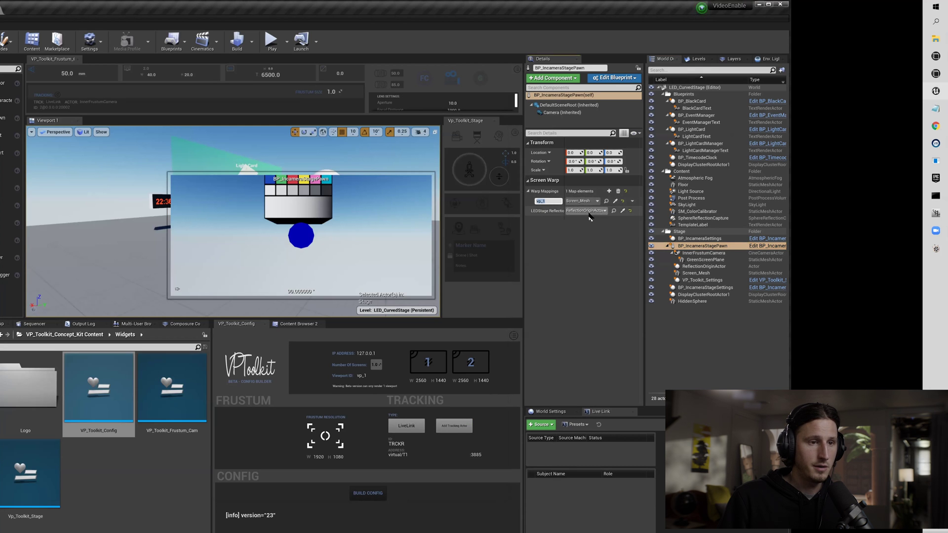
Step: Assign GreenScreenPlane to vp_1 in the pawn's Warp Mappings and undo that change
{"action": "left_click", "coordinate": [594, 202]}
{"action": "left_click", "coordinate": [607, 303]}
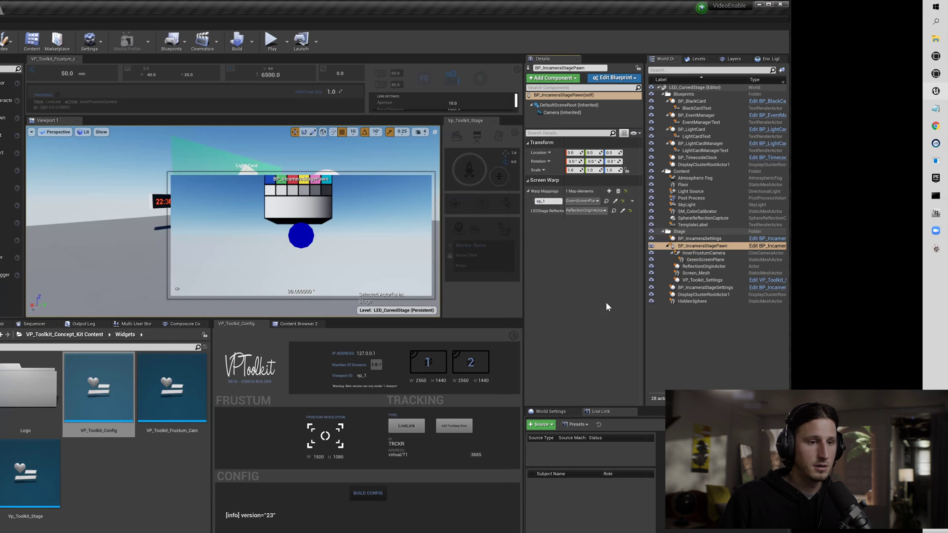
{"action": "key", "text": "ctrl+z"}
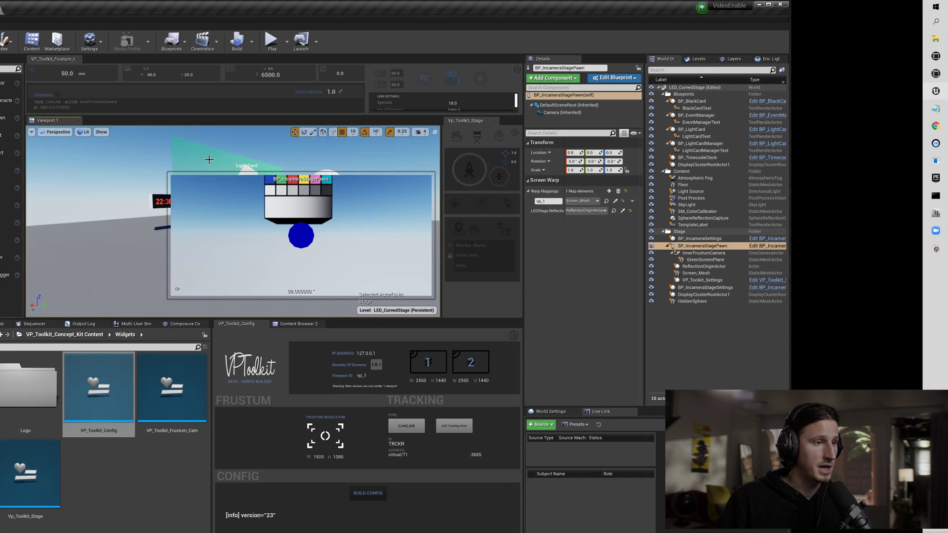
Step: Select Screen_Mesh in the stage and move it along the Y axis to about -10
{"action": "left_click", "coordinate": [245, 220]}
{"action": "scroll", "coordinate": [277, 203], "scroll_direction": "up", "scroll_amount": 3}
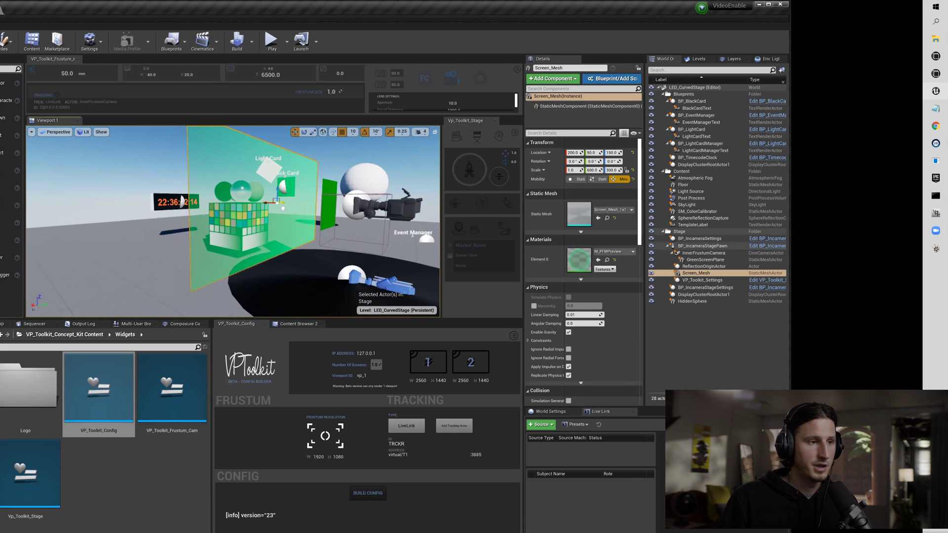
{"action": "left_click_drag", "start_coordinate": [273, 211], "coordinate": [271, 211]}
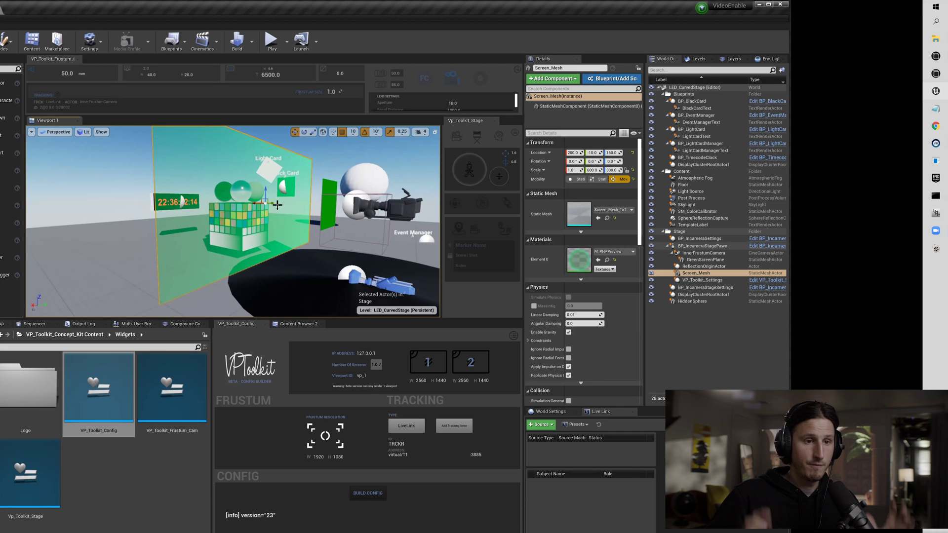
{"action": "key", "text": "f"}
{"action": "scroll", "coordinate": [285, 197], "scroll_direction": "down", "scroll_amount": 4}
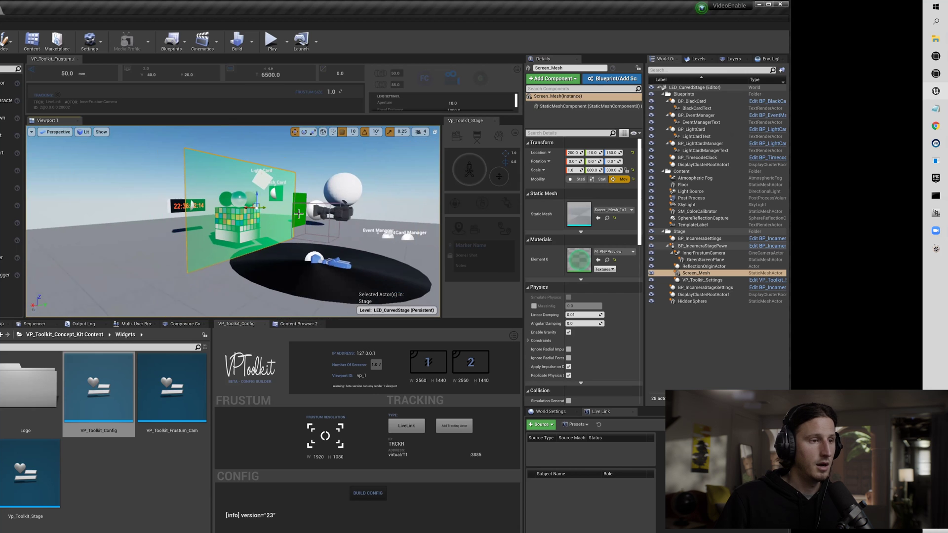
{"action": "right_click_drag", "start_coordinate": [255, 212], "coordinate": [291, 207]}
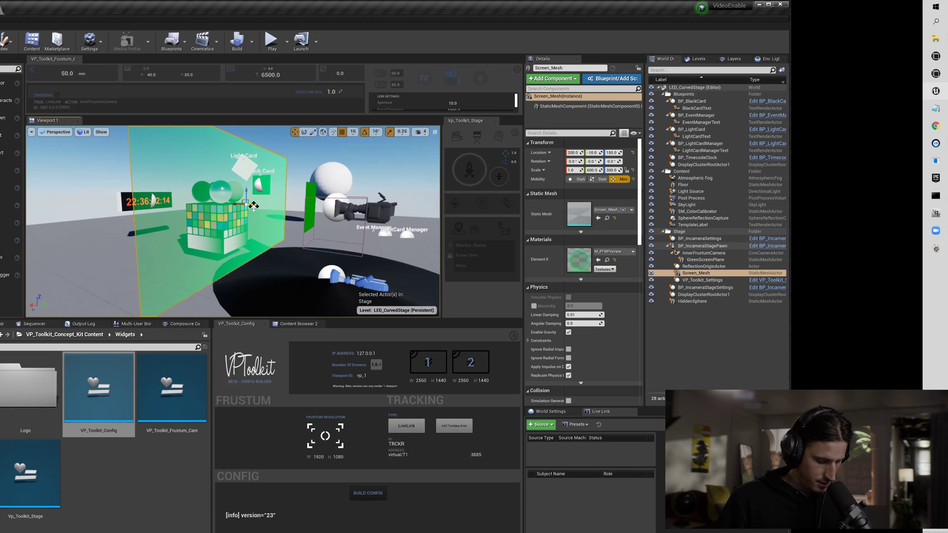
Step: Duplicate Screen_Mesh, rotate the copy about Z and position it at about X -30 as a second LED wall
{"action": "left_click_drag", "start_coordinate": [252, 206], "coordinate": [309, 201], "text": "alt"}
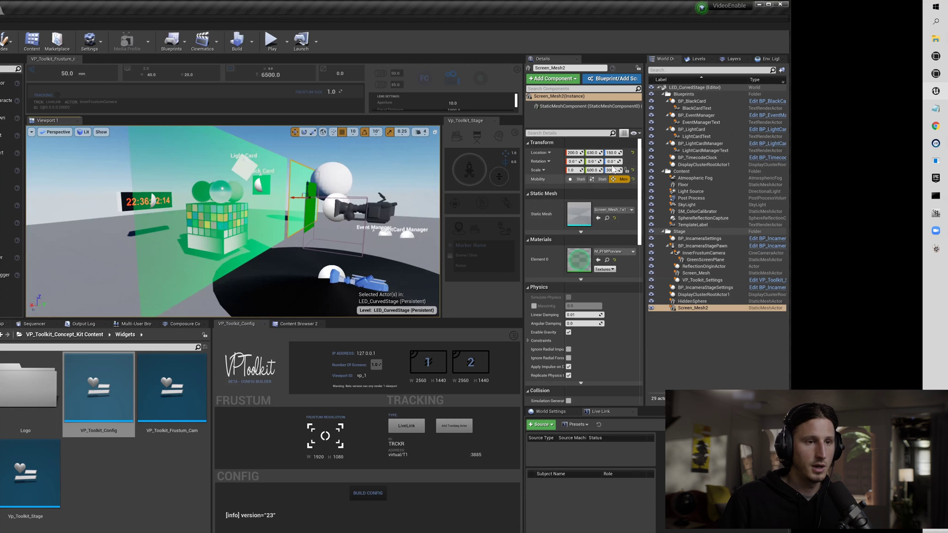
{"action": "left_click_drag", "start_coordinate": [613, 161], "coordinate": [636, 162]}
{"action": "left_click_drag", "start_coordinate": [304, 199], "coordinate": [346, 205]}
{"action": "right_click_drag", "start_coordinate": [346, 205], "coordinate": [382, 190]}
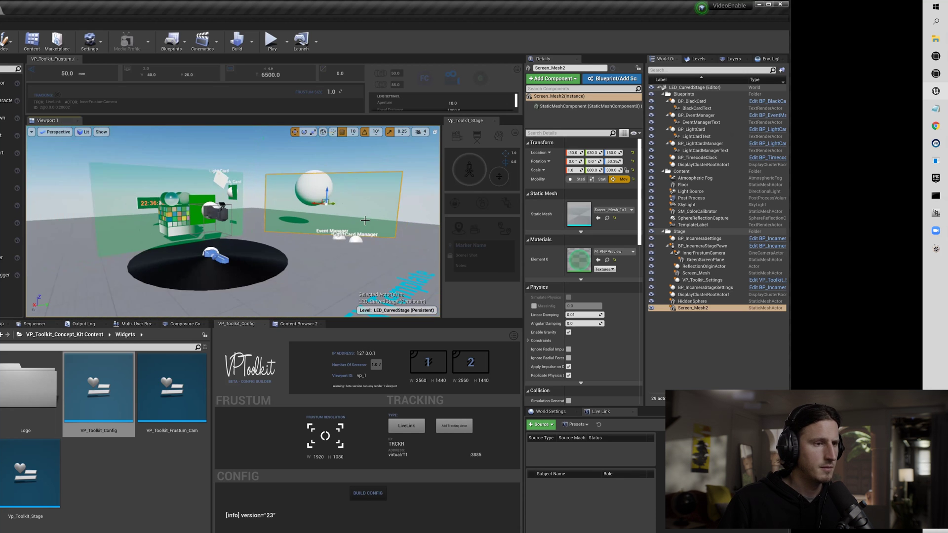
Step: Add a vp_2 entry to BP_IncameraStagePawn's Warp Mappings, matching the second viewport's id in the config file
{"action": "left_click", "coordinate": [670, 244]}
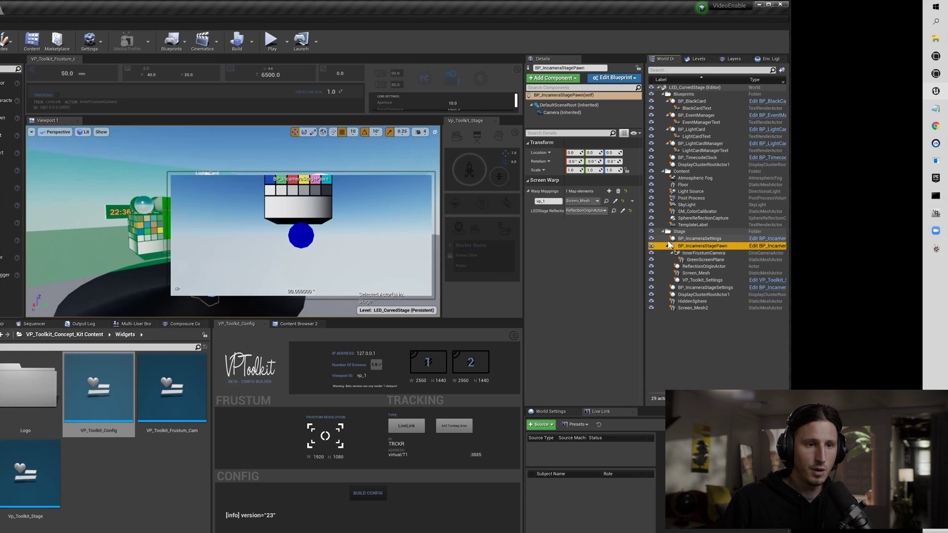
{"action": "left_click", "coordinate": [609, 192]}
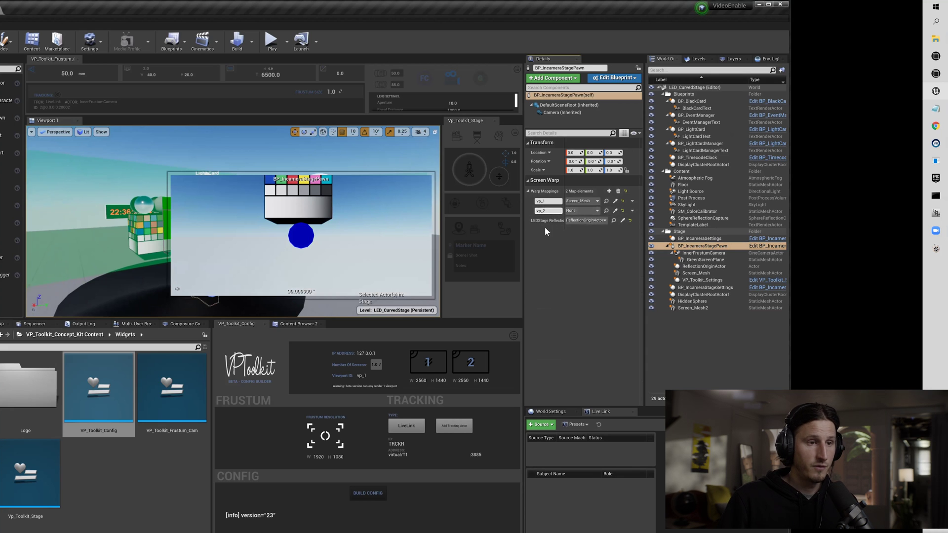
{"action": "key", "text": "alt+Tab"}
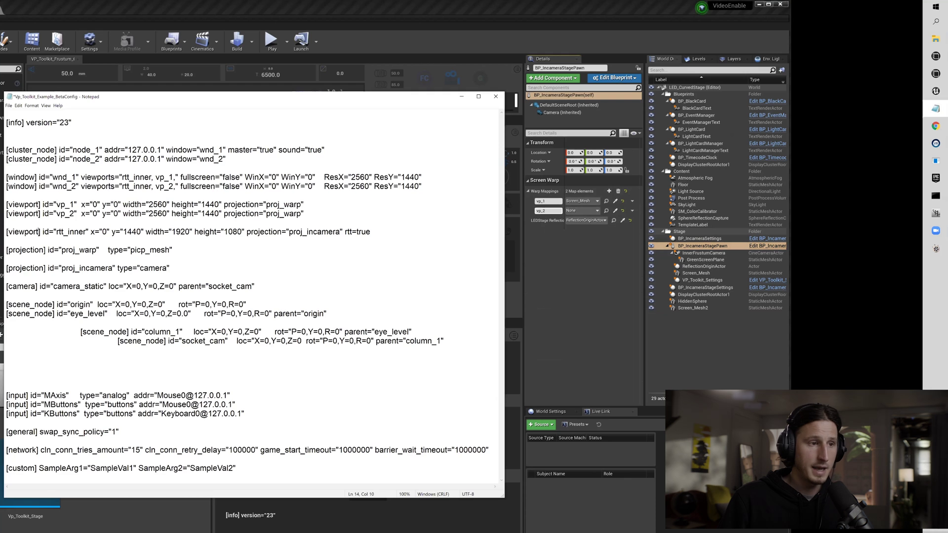
{"action": "double_click", "coordinate": [66, 214]}
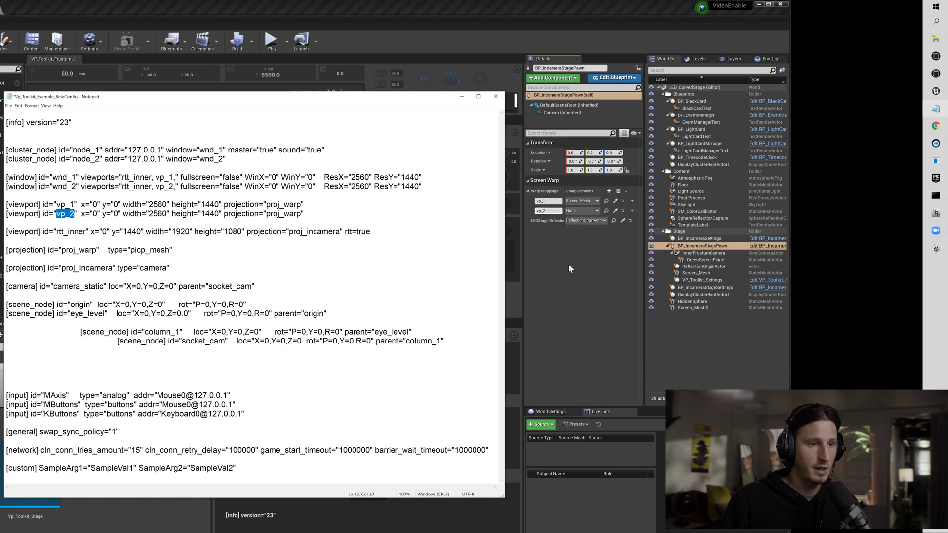
{"action": "key", "text": "alt+Tab"}
{"action": "left_click", "coordinate": [592, 211]}
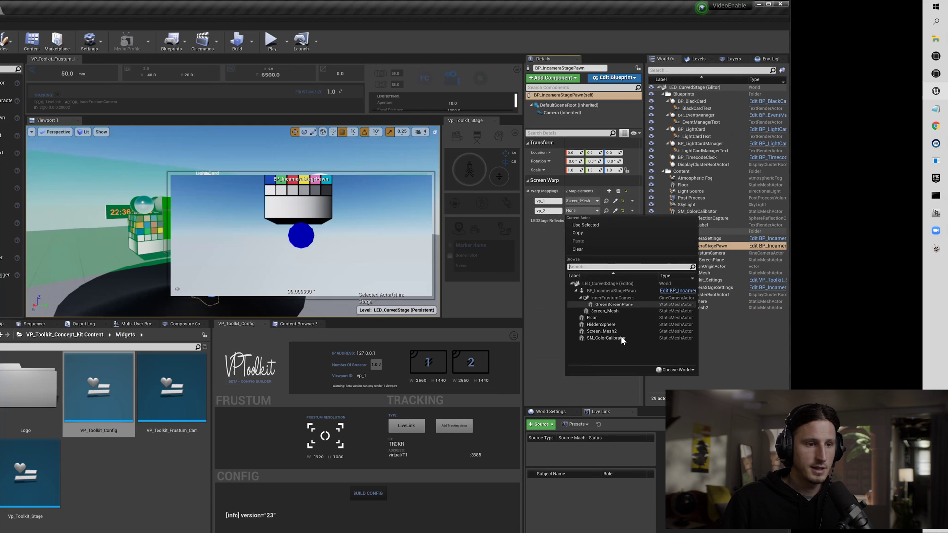
{"action": "left_click", "coordinate": [545, 311]}
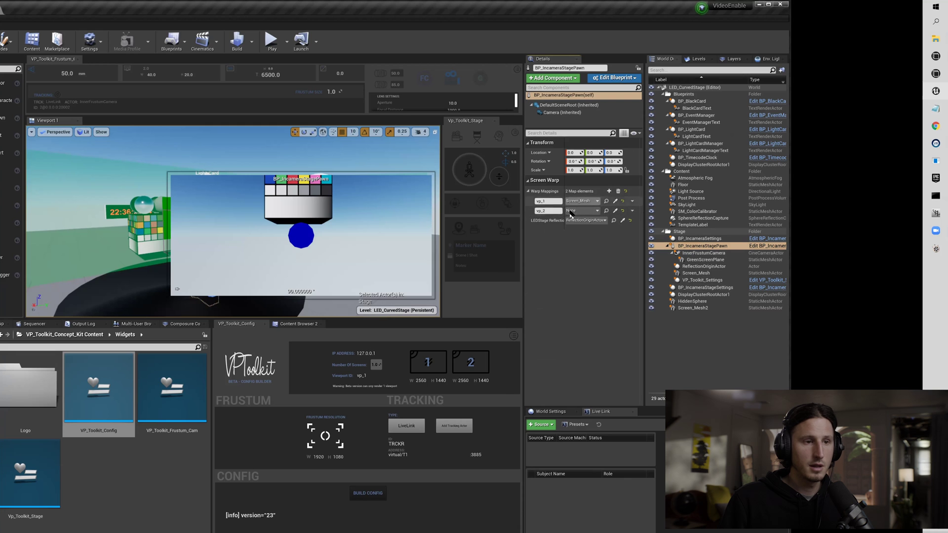
Step: Select Screen_Mesh2 and bring up the level list containing Persistent Level and Stage
{"action": "left_click", "coordinate": [696, 307]}
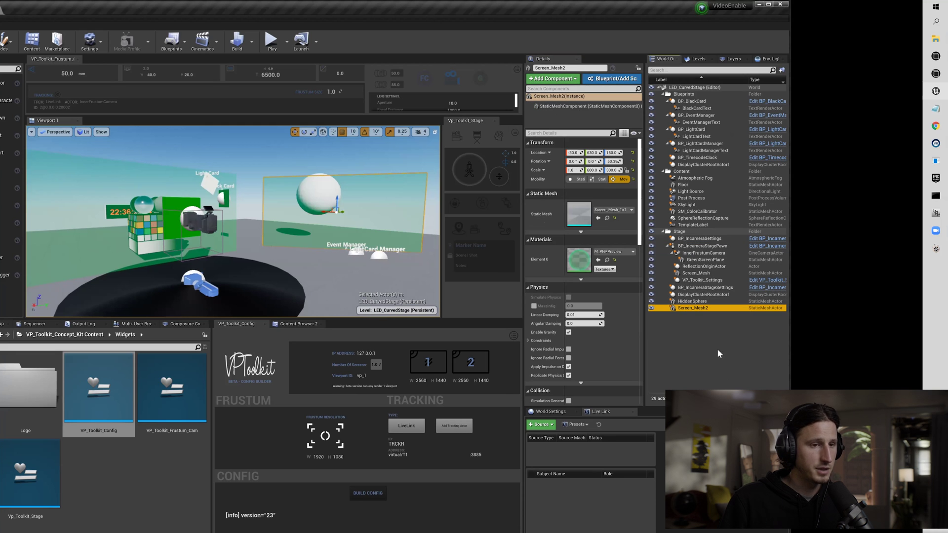
{"action": "right_click", "coordinate": [700, 308]}
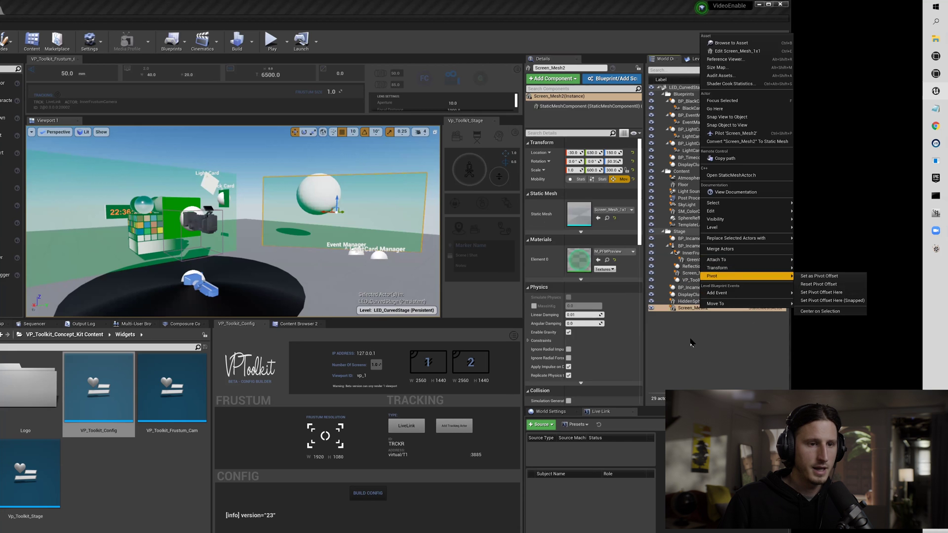
{"action": "left_click", "coordinate": [689, 308]}
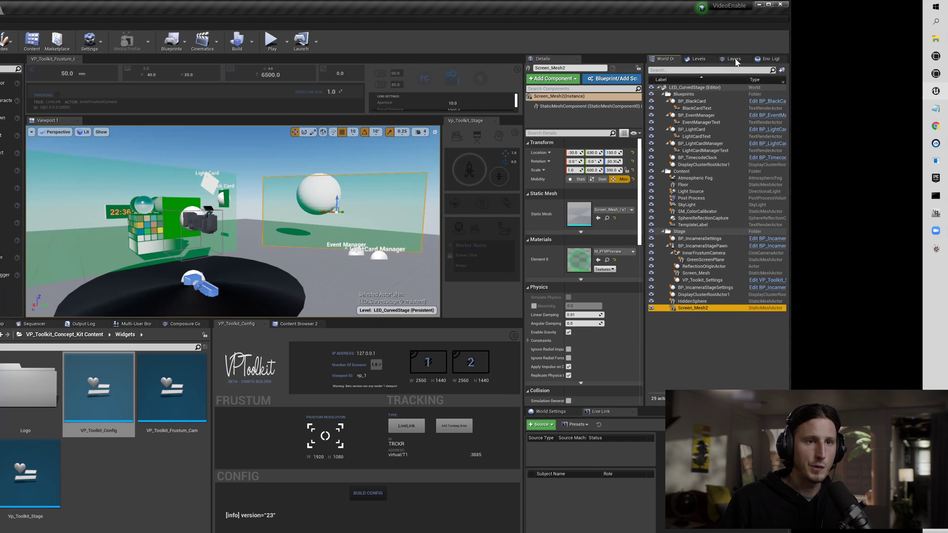
{"action": "left_click", "coordinate": [699, 59]}
{"action": "left_click", "coordinate": [688, 97]}
{"action": "left_click", "coordinate": [684, 91]}
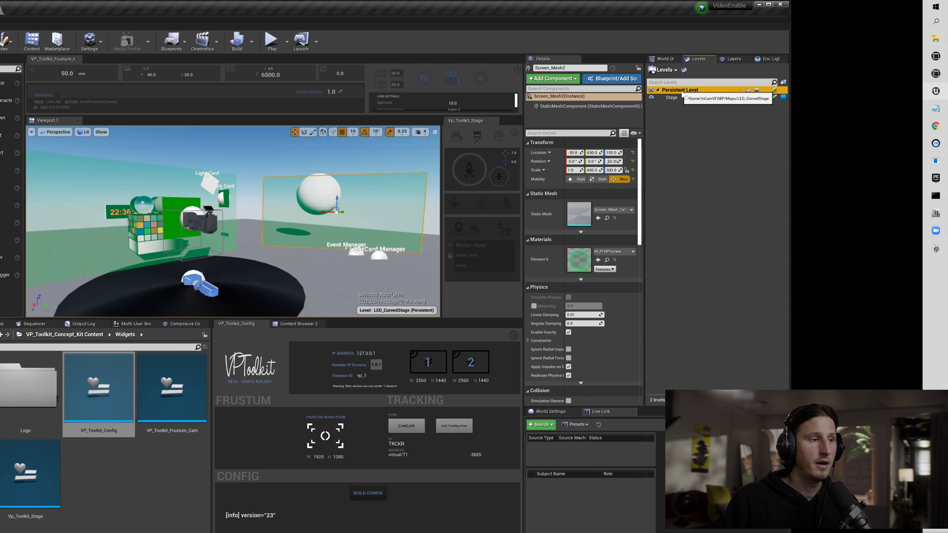
{"action": "scroll", "coordinate": [109, 210], "scroll_direction": "down", "scroll_amount": 5}
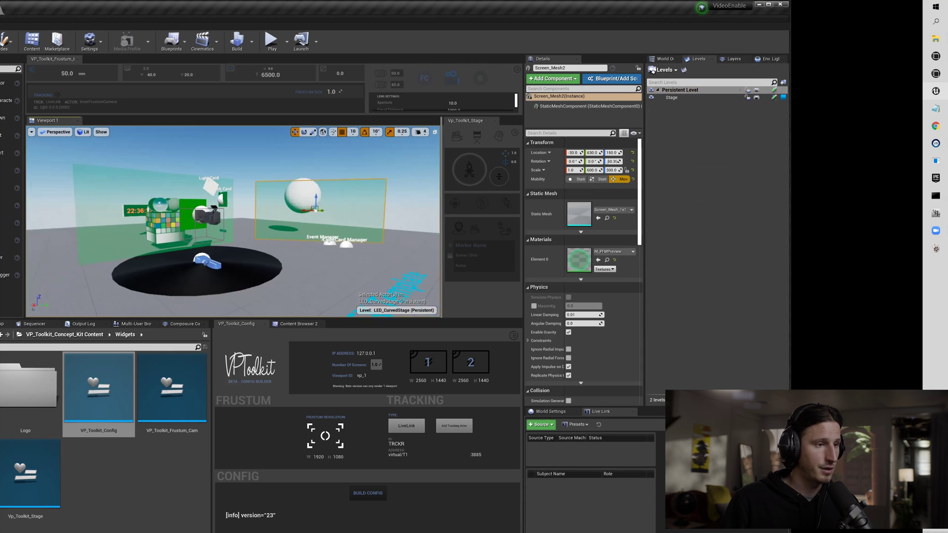
{"action": "left_click_drag", "start_coordinate": [109, 210], "coordinate": [133, 204]}
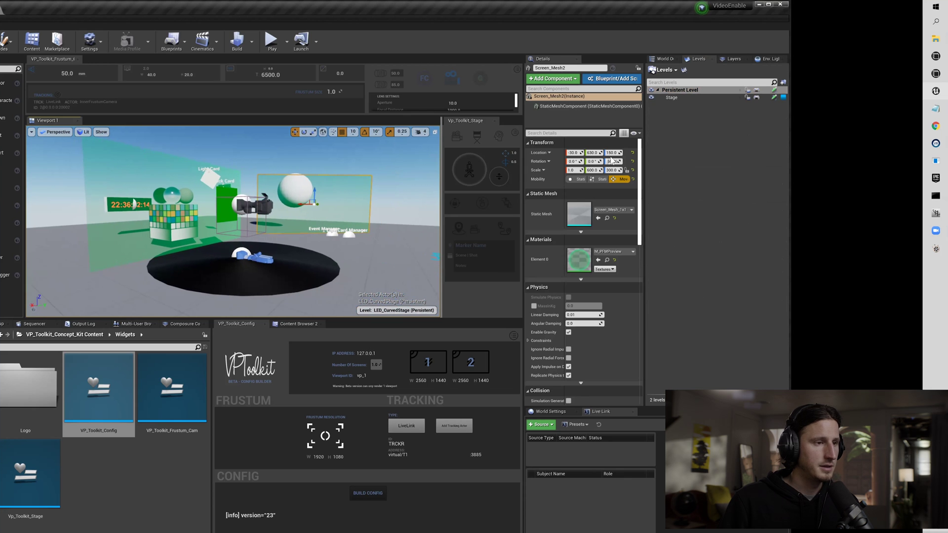
Step: Move the selected Screen_Mesh2 actor into the Stage level
{"action": "left_click", "coordinate": [691, 98]}
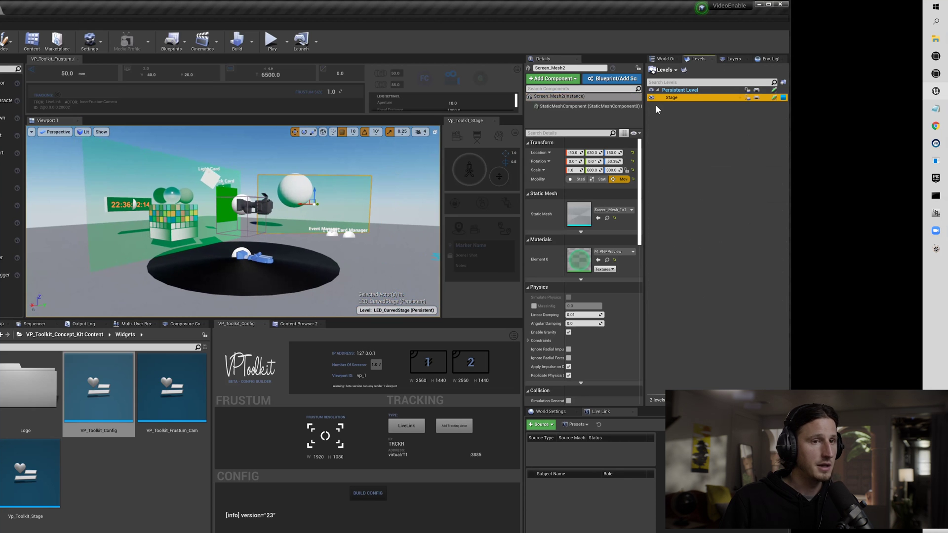
{"action": "right_click", "coordinate": [680, 98]}
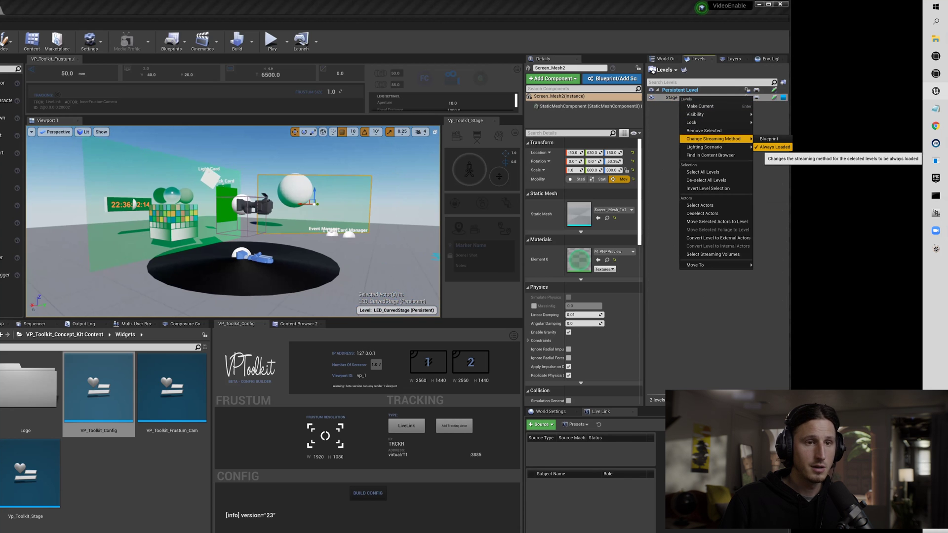
{"action": "left_click", "coordinate": [671, 144]}
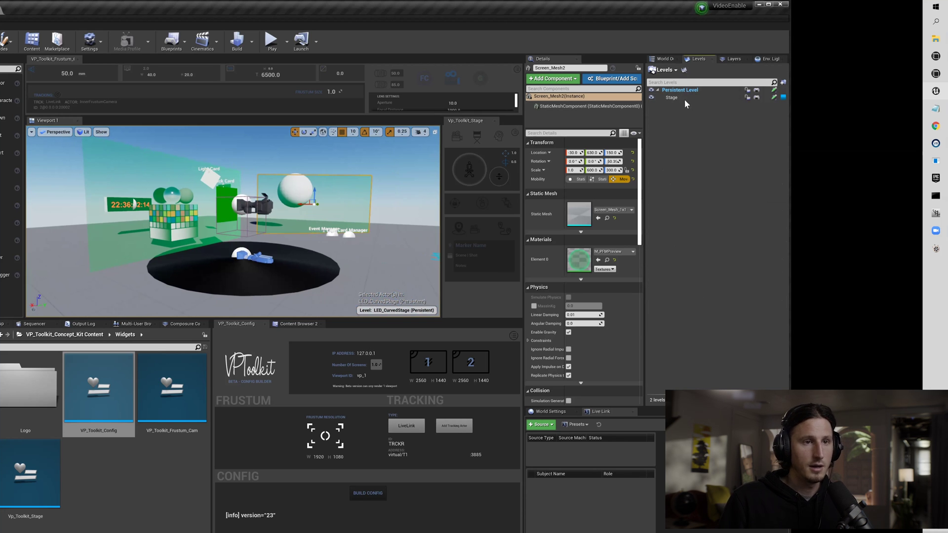
{"action": "left_click", "coordinate": [690, 99]}
{"action": "right_click", "coordinate": [690, 101]}
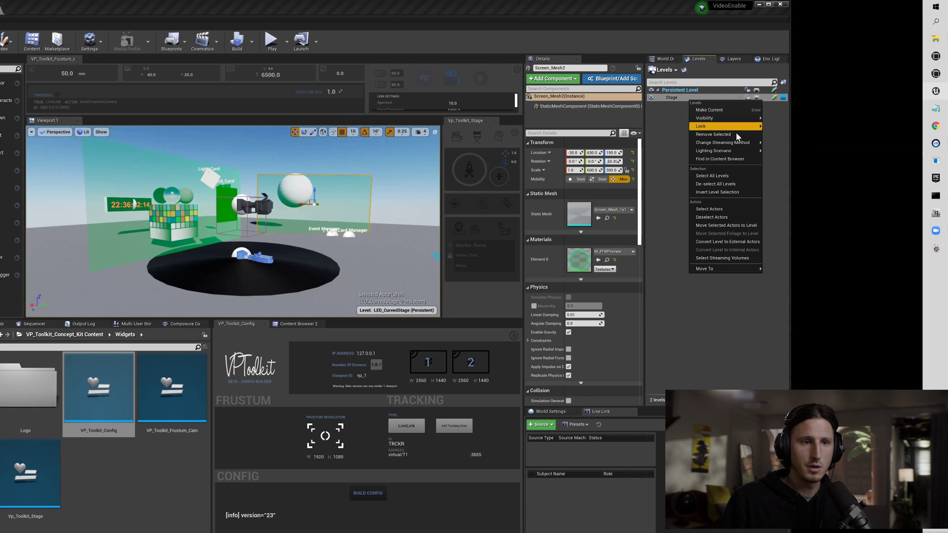
{"action": "left_click", "coordinate": [721, 226]}
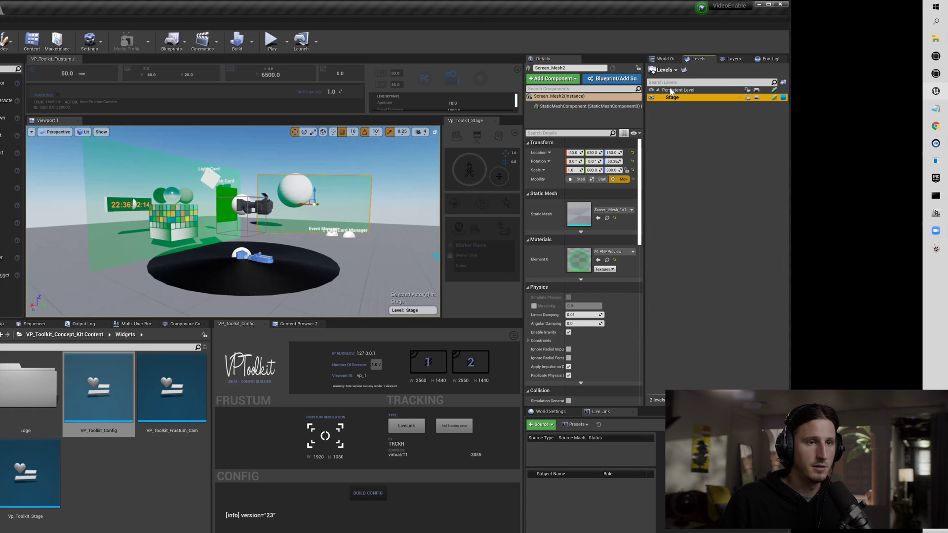
Step: Attach Screen_Mesh2 to BP_IncameraStagePawn in the World Outliner
{"action": "left_click", "coordinate": [665, 58]}
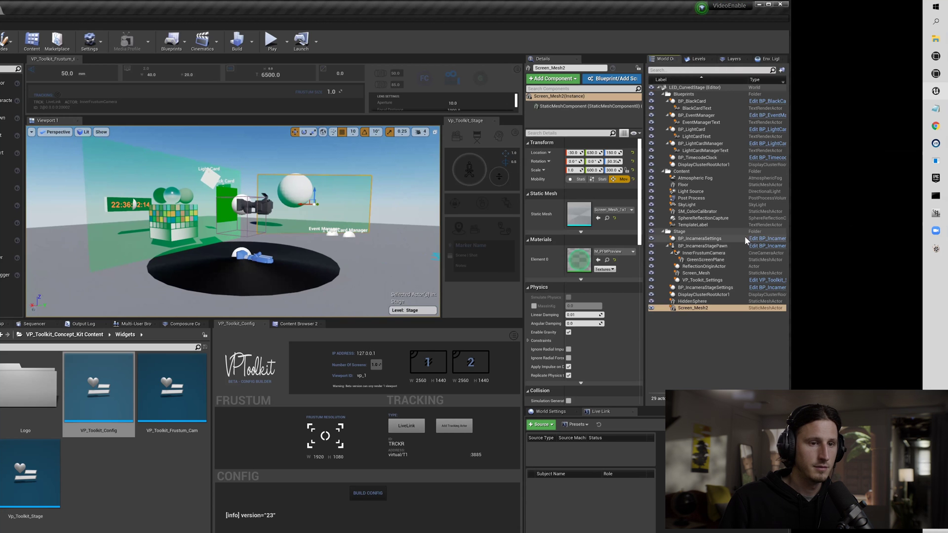
{"action": "left_click", "coordinate": [690, 309]}
{"action": "left_click_drag", "start_coordinate": [691, 308], "coordinate": [701, 246]}
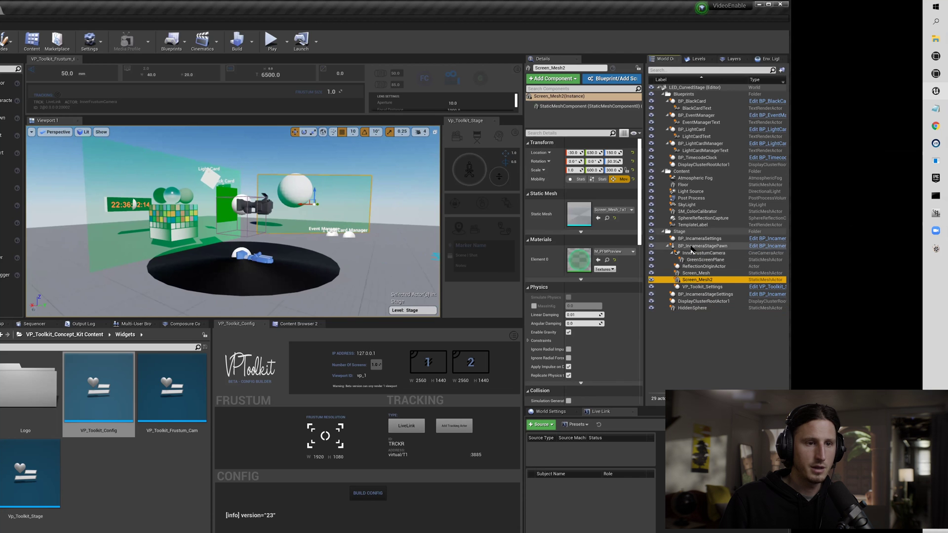
Step: Examine how Screen_Mesh2 is placed in the stage relative to the first screen mesh
{"action": "left_click", "coordinate": [706, 246]}
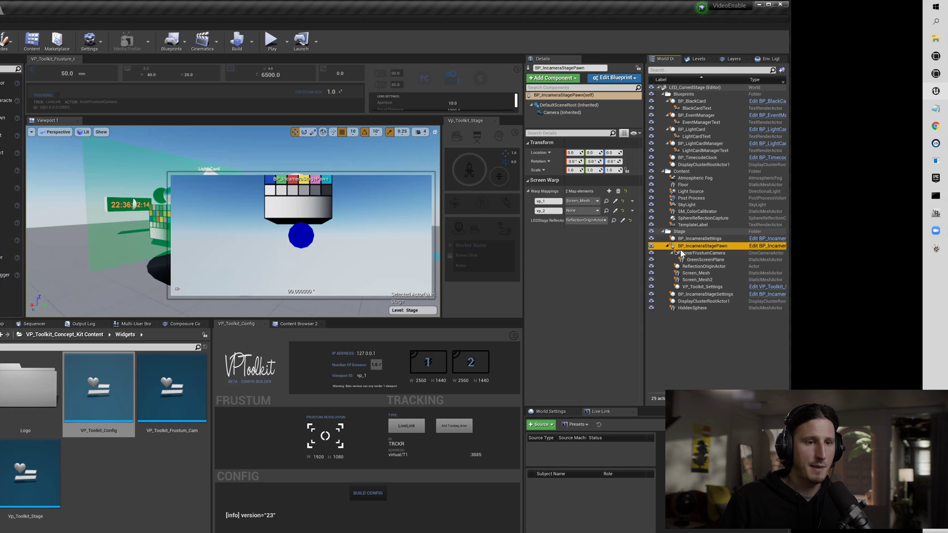
{"action": "left_click", "coordinate": [697, 336]}
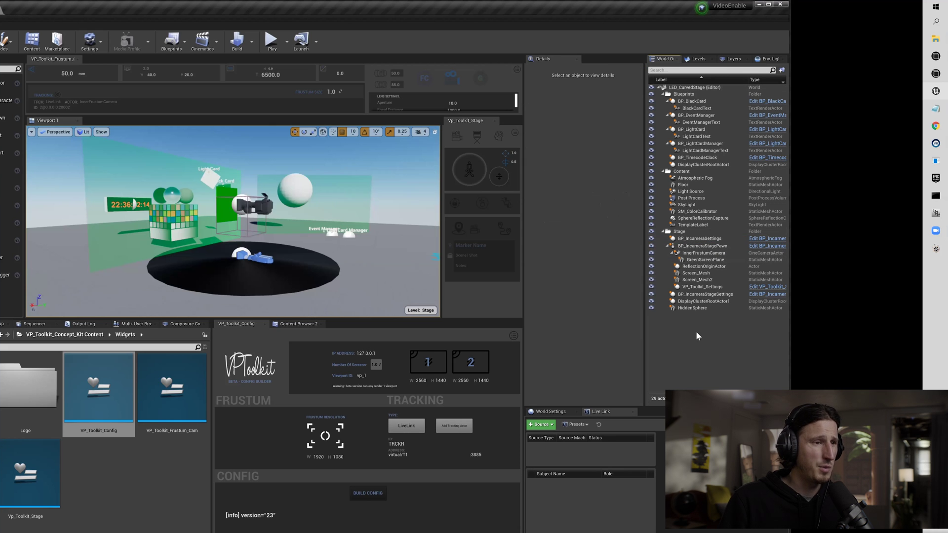
{"action": "left_click", "coordinate": [317, 212]}
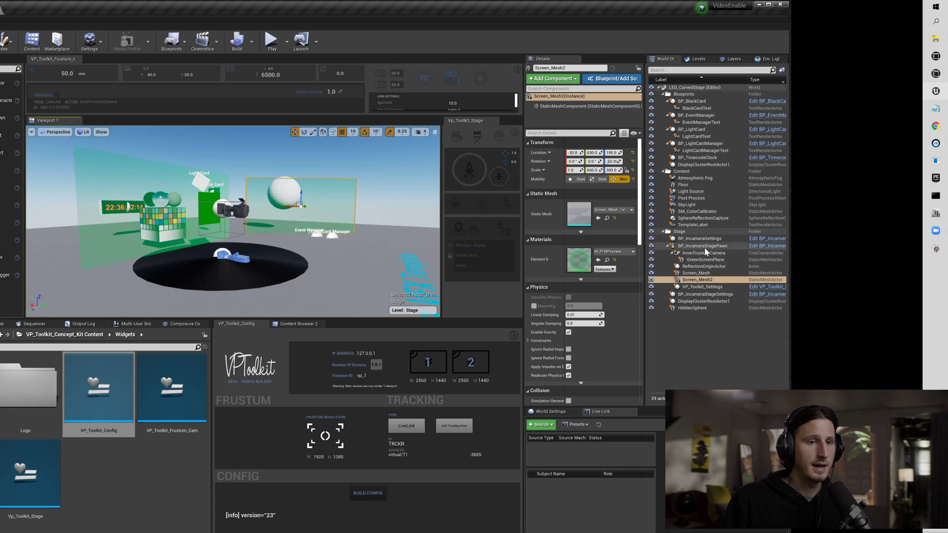
{"action": "mouse_move", "coordinate": [382, 242]}
{"action": "left_mouse_down"}
{"action": "mouse_move", "coordinate": [365, 216]}
{"action": "mouse_move", "coordinate": [365, 247]}
{"action": "left_mouse_up"}
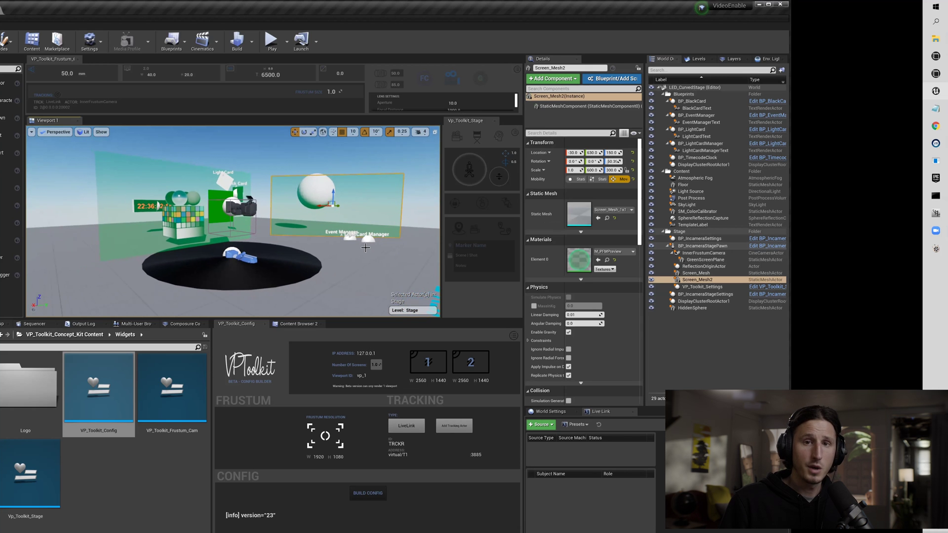
{"action": "mouse_move", "coordinate": [301, 220]}
{"action": "left_mouse_down"}
{"action": "mouse_move", "coordinate": [311, 223]}
{"action": "mouse_move", "coordinate": [301, 220]}
{"action": "left_mouse_up"}
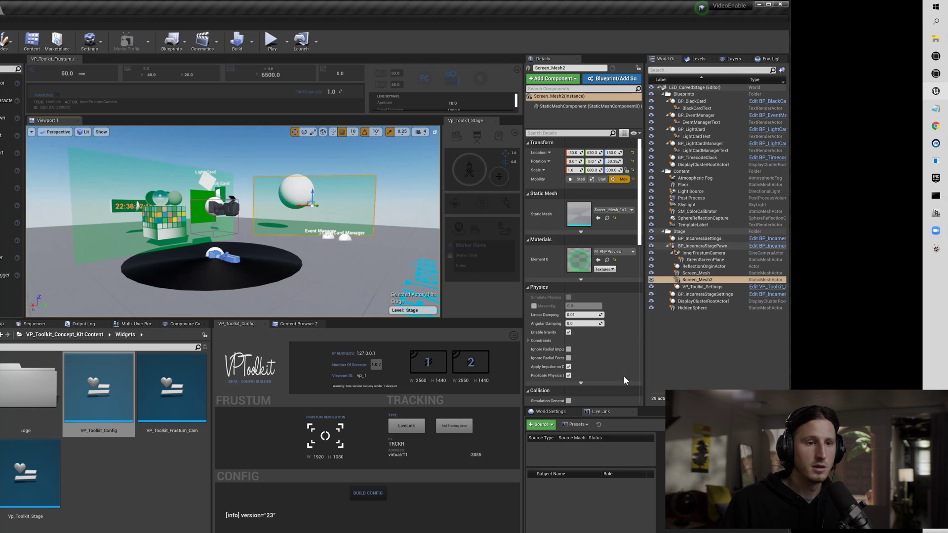
Step: Assign Screen_Mesh2 to the vp_2 entry in BP_IncameraStagePawn's Warp Mappings
{"action": "left_click", "coordinate": [703, 245]}
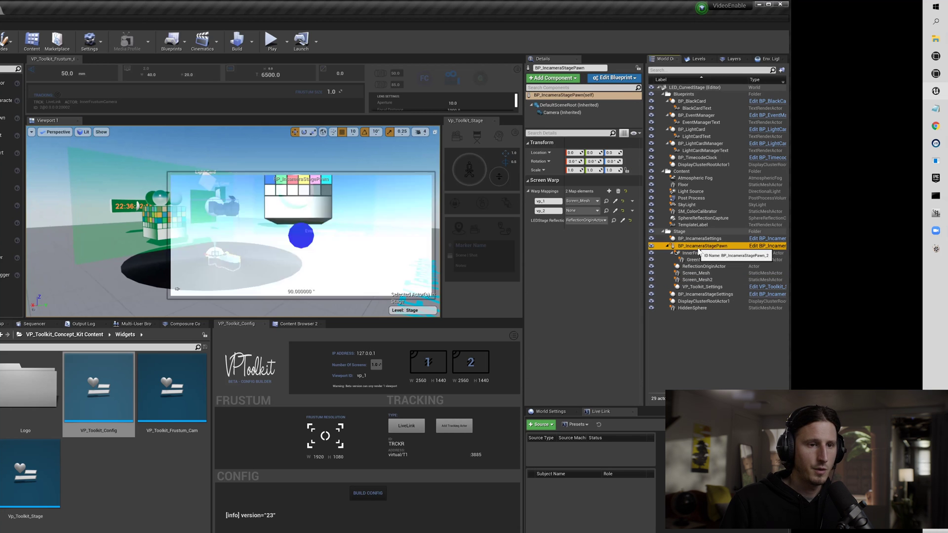
{"action": "left_click", "coordinate": [585, 220]}
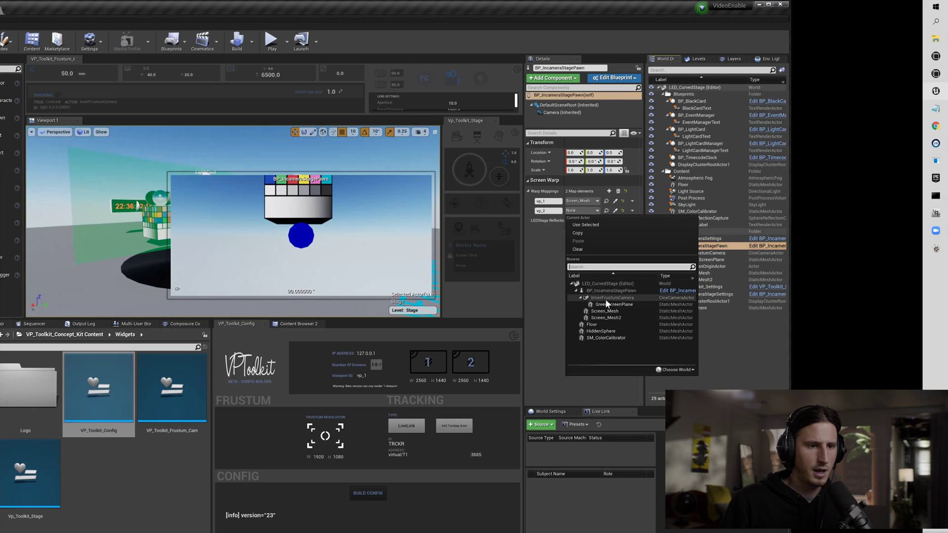
{"action": "left_click", "coordinate": [613, 318]}
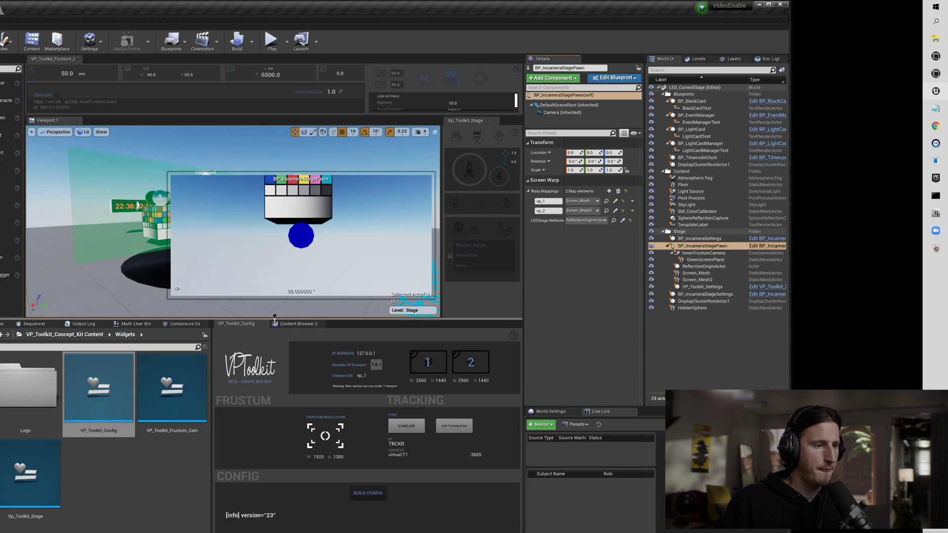
Step: Enlarge the level viewport and inspect Screen_Mesh and Screen_Mesh2 by selecting each in turn
{"action": "left_click_drag", "start_coordinate": [275, 321], "coordinate": [277, 371]}
{"action": "left_click", "coordinate": [107, 266]}
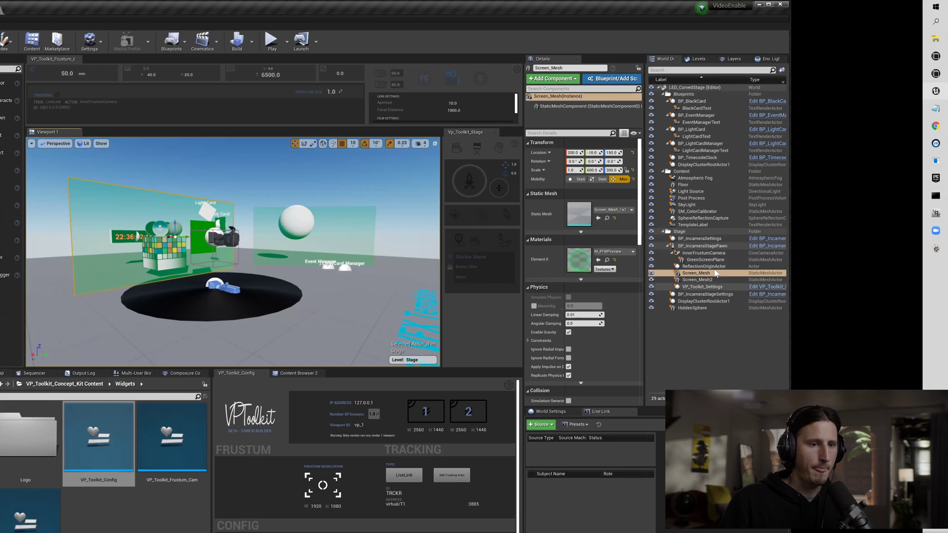
{"action": "right_click", "coordinate": [697, 279]}
{"action": "key", "text": "Escape"}
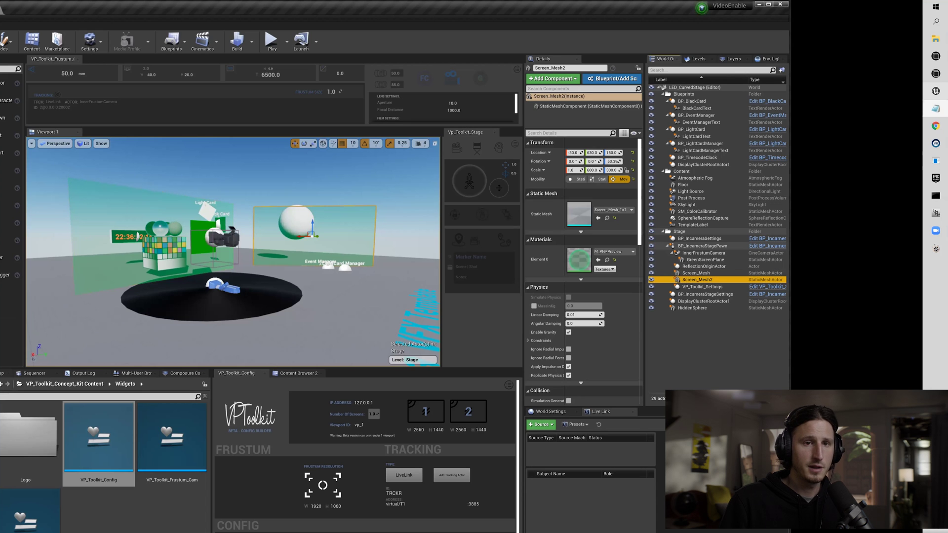
{"action": "left_click", "coordinate": [708, 274]}
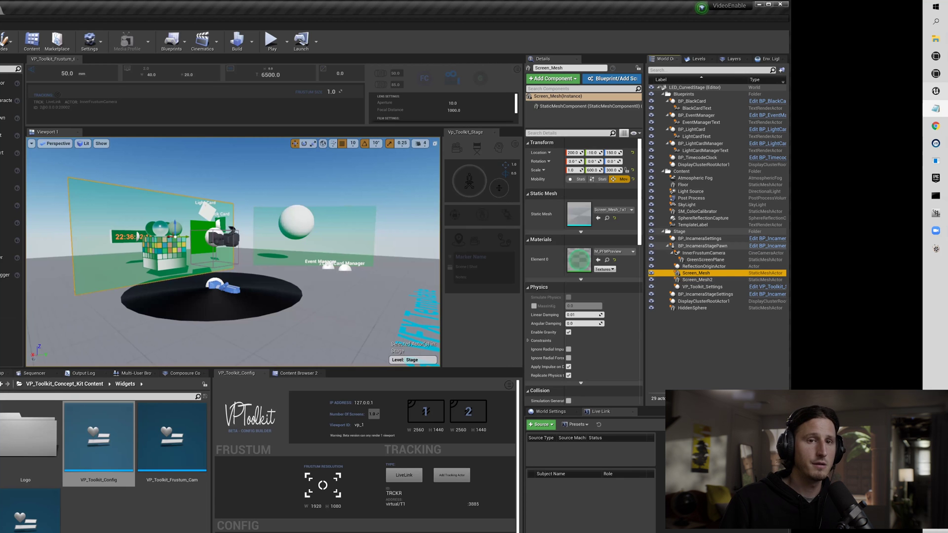
Step: Switch to Notepad and save the edited Vp_Toolkit_Example_BetaConfig file
{"action": "key", "text": "alt+Tab"}
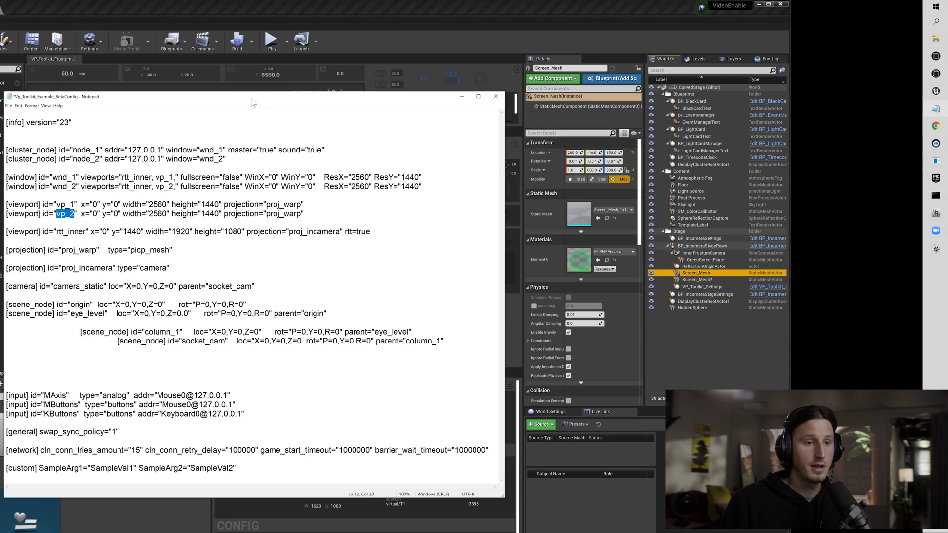
{"action": "left_click_drag", "start_coordinate": [253, 103], "coordinate": [528, 93]}
{"action": "left_click", "coordinate": [365, 203]}
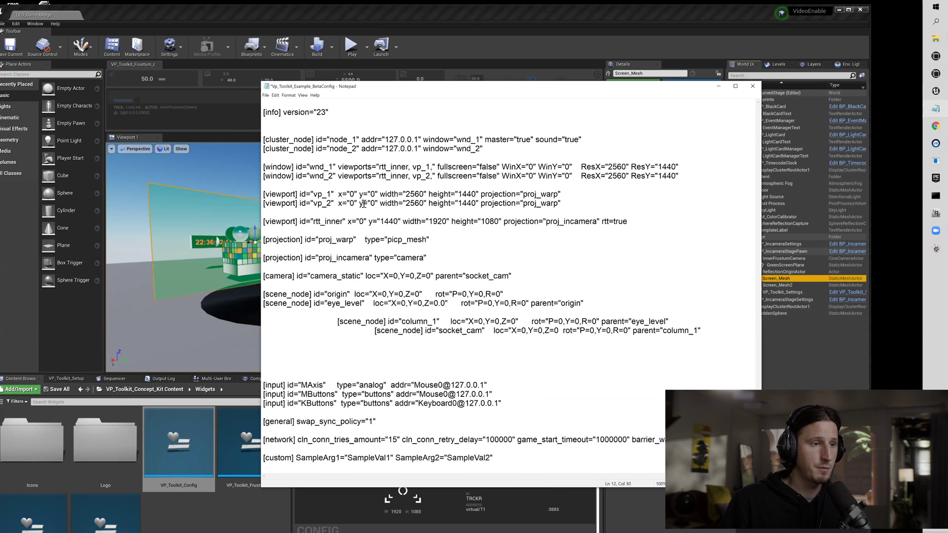
{"action": "left_click", "coordinate": [265, 95]}
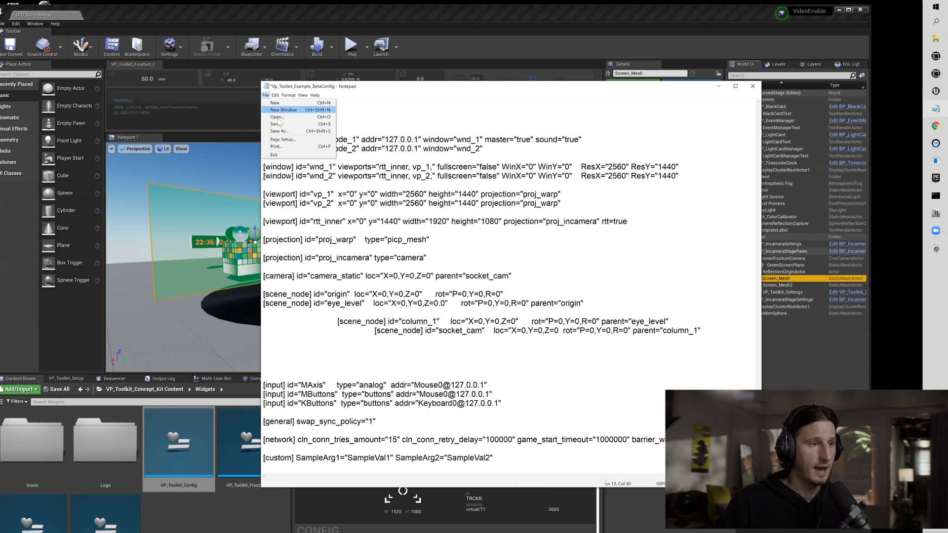
{"action": "left_click", "coordinate": [279, 141]}
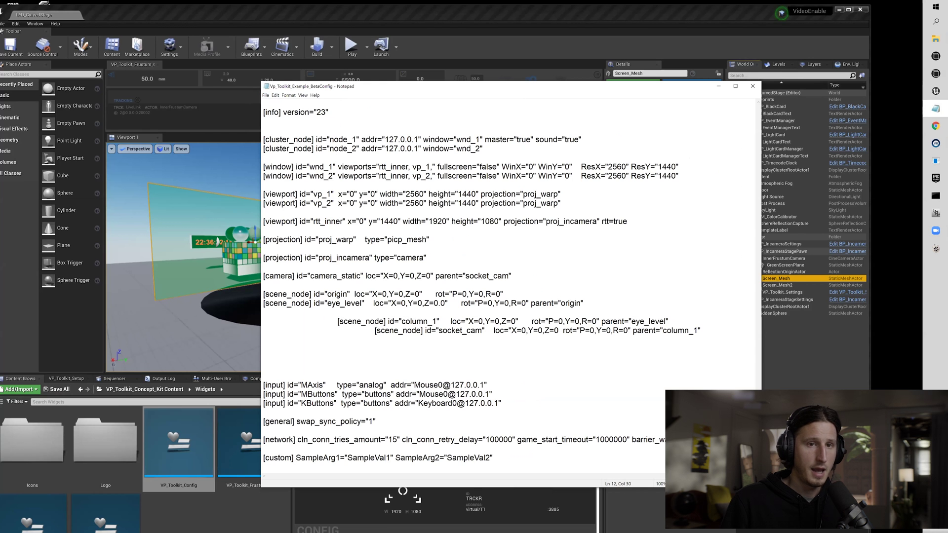
Step: Switch to nDisplay Launcher and run the cluster with Vp_Toolkit_Example_BetaConfig.cfg
{"action": "left_click", "coordinate": [935, 73]}
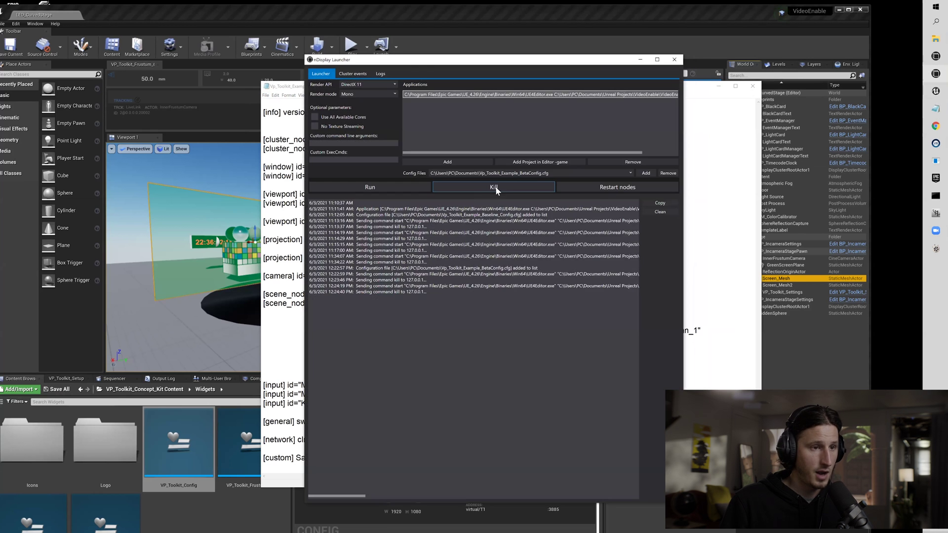
{"action": "left_click", "coordinate": [506, 185]}
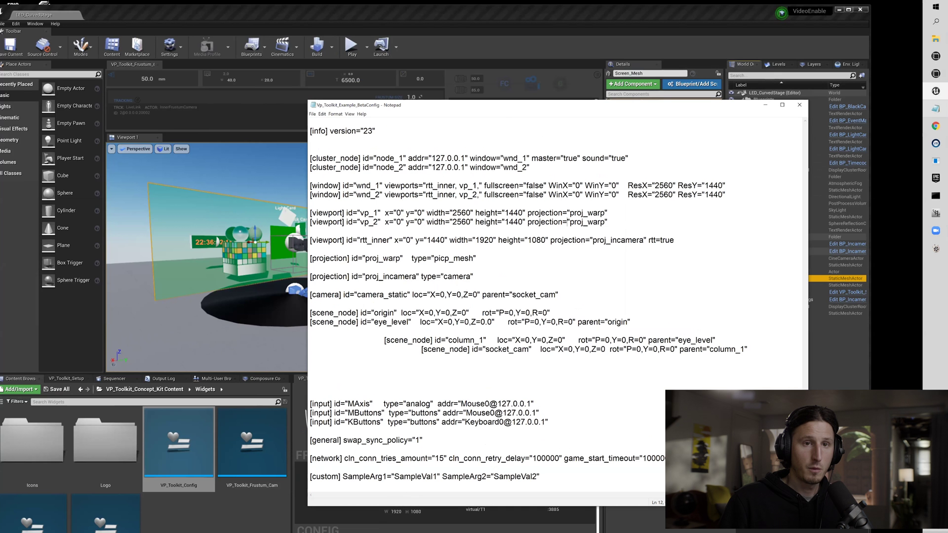
{"action": "left_click", "coordinate": [936, 73]}
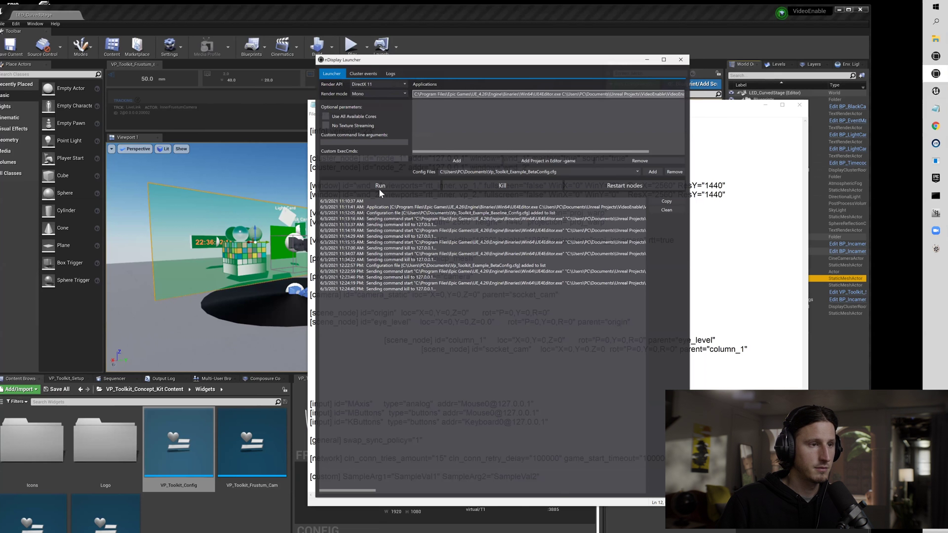
{"action": "left_click", "coordinate": [374, 188]}
{"action": "right_click", "coordinate": [479, 321]}
{"action": "left_click", "coordinate": [493, 327]}
{"action": "left_click", "coordinate": [486, 302]}
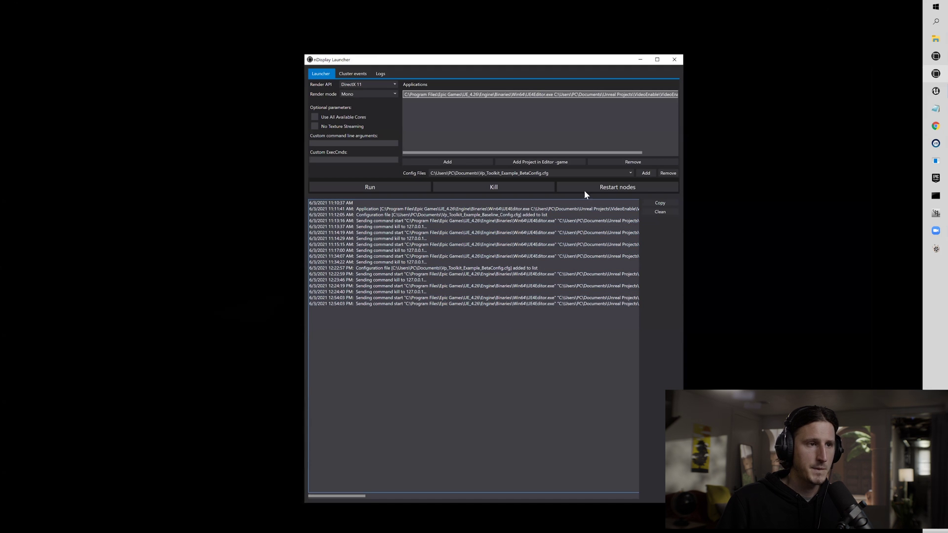
Step: Compare the two running VideoEnable render windows to check what each node outputs for its screen
{"action": "double_click", "coordinate": [475, 268]}
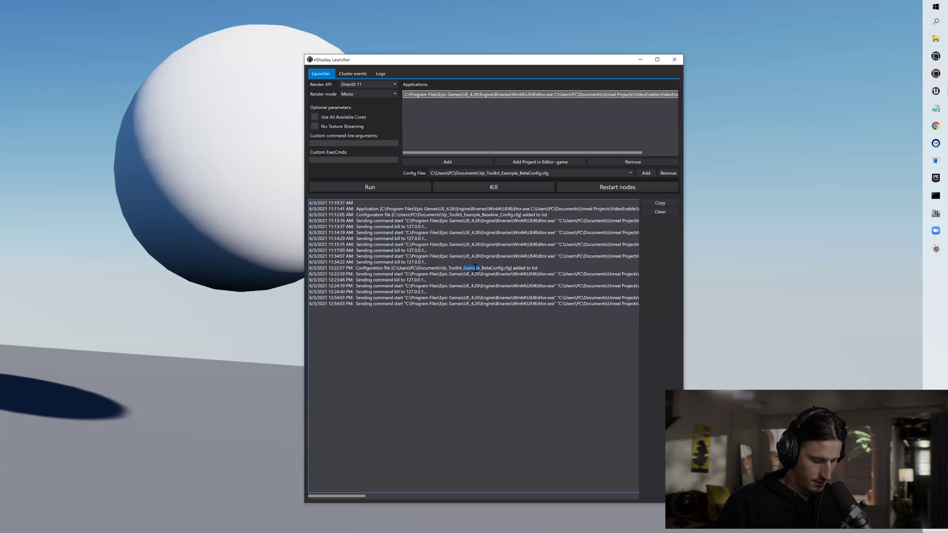
{"action": "key", "text": "alt+Tab"}
{"action": "key", "text": "alt+Tab"}
{"action": "key", "text": "alt+Tab"}
{"action": "key", "text": "alt+Tab"}
{"action": "key", "text": "alt+shift+Tab"}
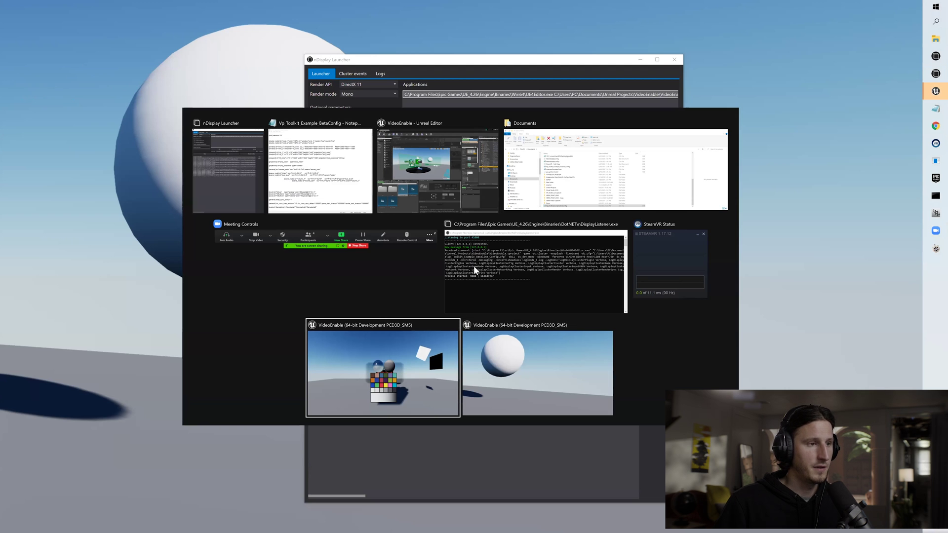
{"action": "key", "text": "alt+Tab"}
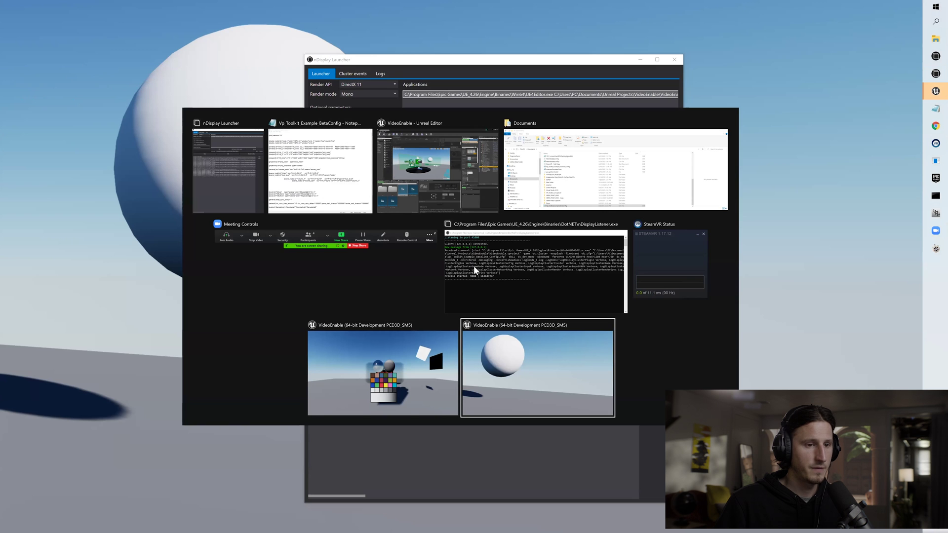
{"action": "key", "text": "alt+shift+Tab"}
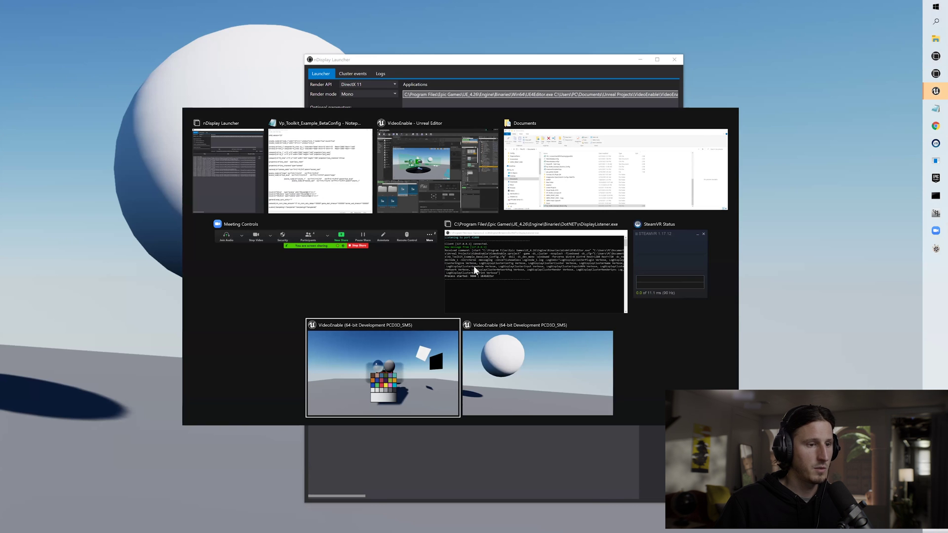
{"action": "key", "text": "alt+Tab"}
{"action": "key", "text": "alt+Tab"}
{"action": "key", "text": "alt+Tab"}
{"action": "key", "text": "alt+Tab"}
{"action": "key", "text": "alt+Tab"}
{"action": "key", "text": "alt+Tab"}
{"action": "key", "text": "alt+Tab"}
{"action": "key", "text": "alt+Tab"}
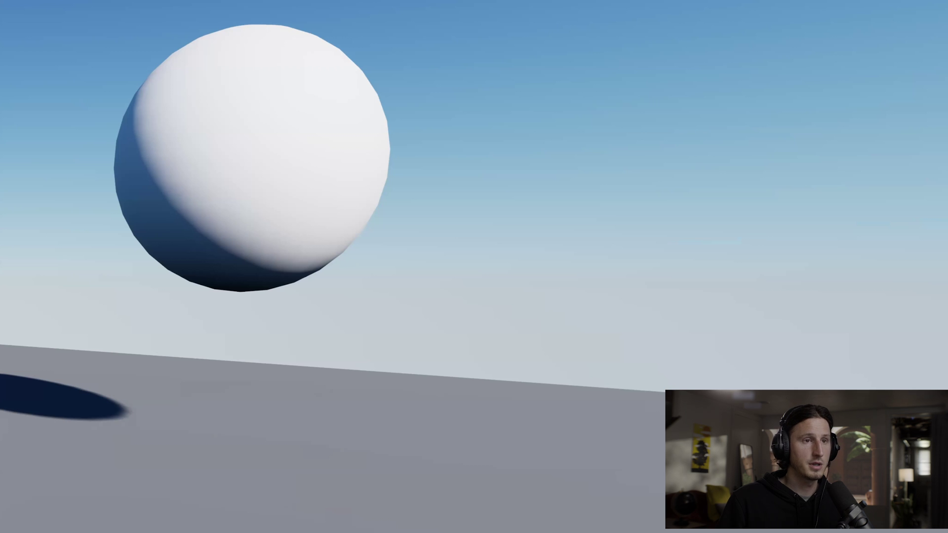
Step: Return to nDisplay Launcher, kill the running nodes and minimize the launcher
{"action": "key", "text": "alt+Tab"}
{"action": "key", "text": "alt+Tab"}
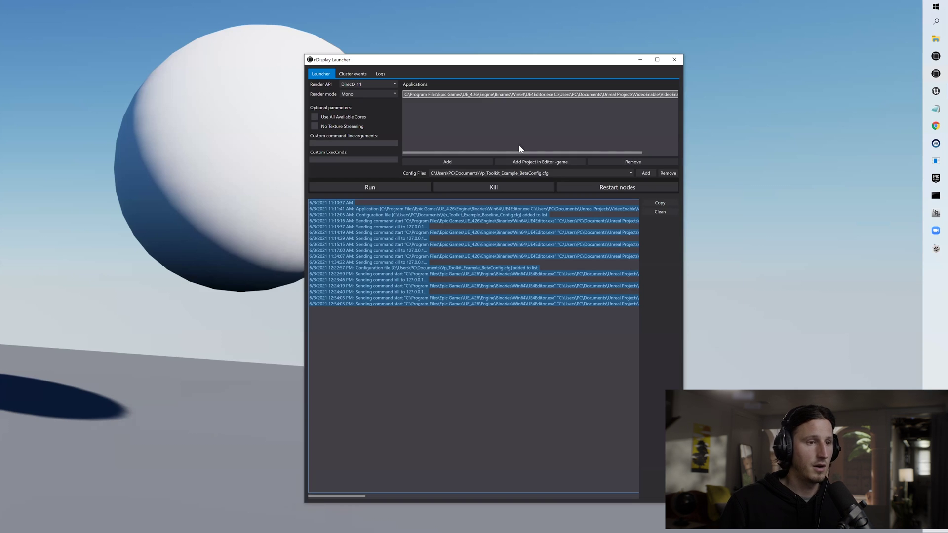
{"action": "left_click", "coordinate": [493, 188]}
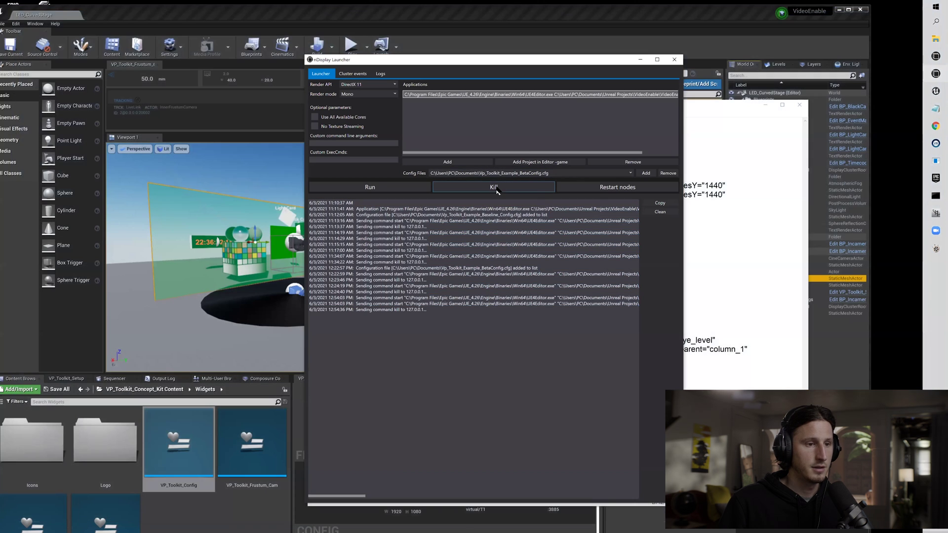
{"action": "left_click", "coordinate": [641, 60]}
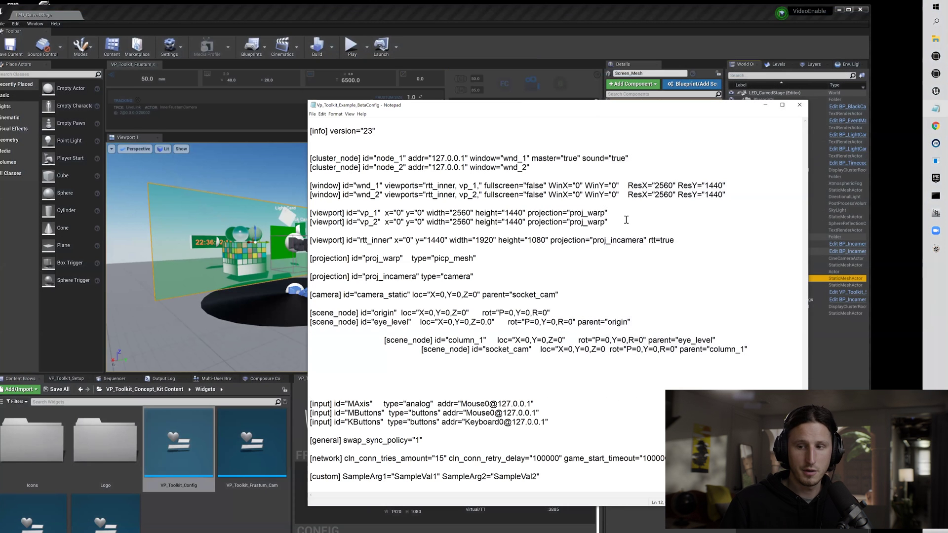